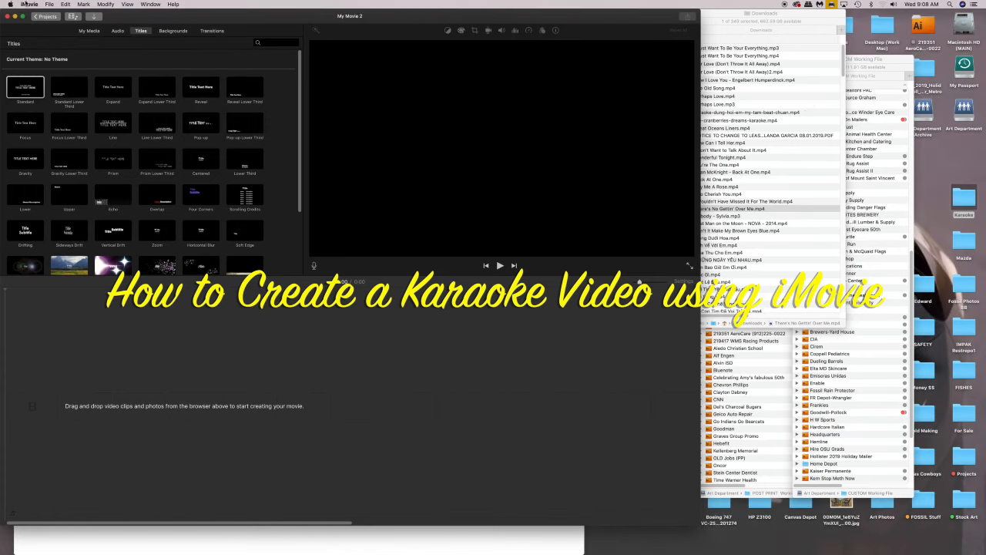
Step: Save the current project as Karaoke 1 and create a new movie project
left_click(45, 17)
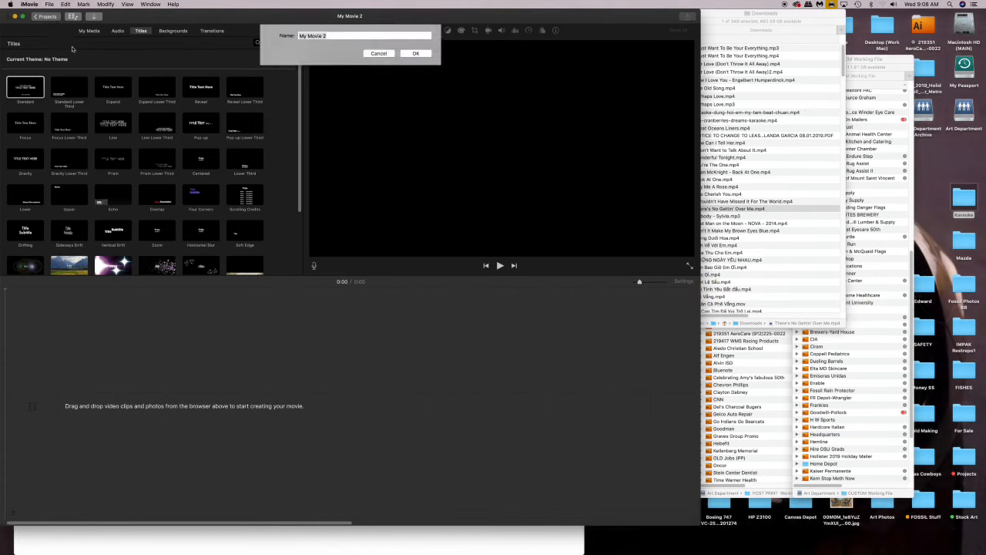
type("Karaok")
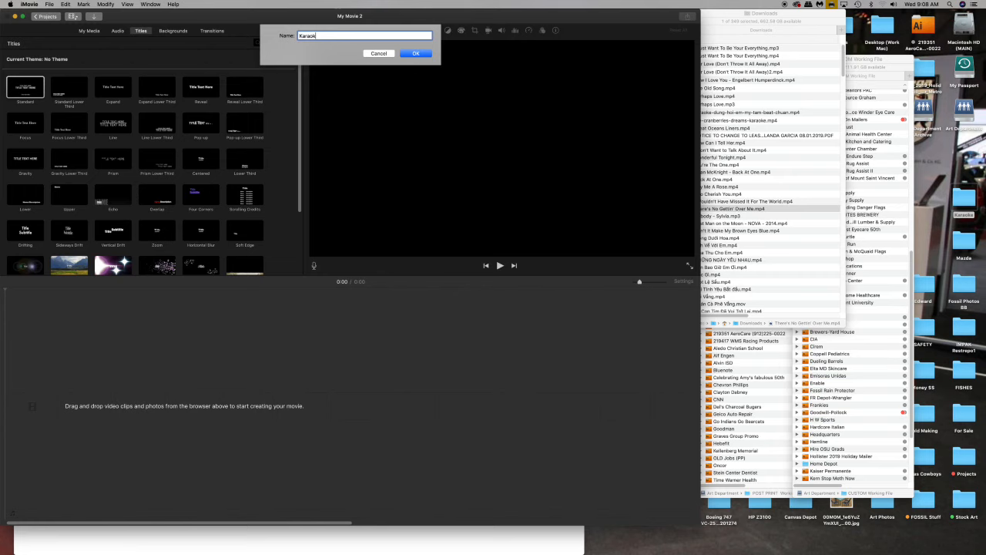
type("e 1")
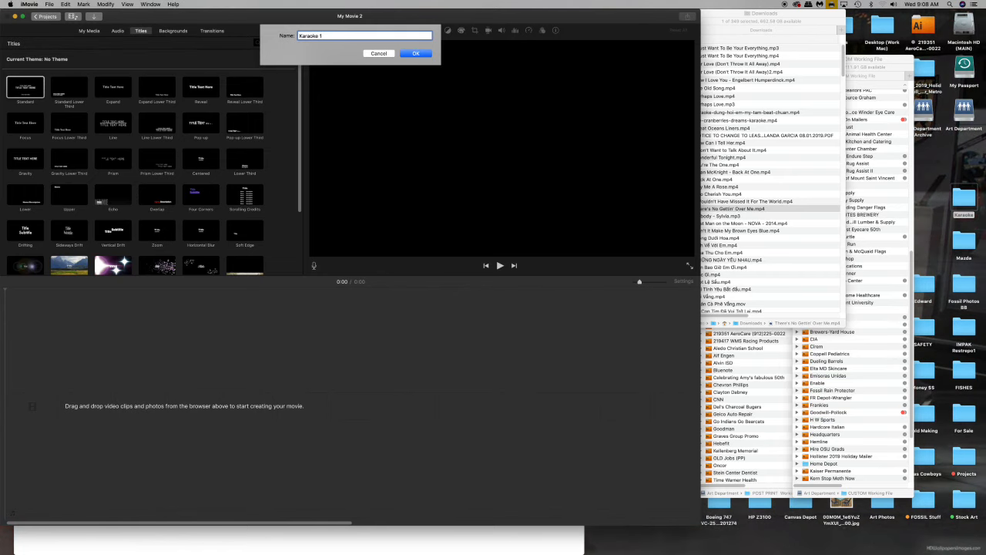
key("Return")
left_click(59, 119)
left_click(38, 146)
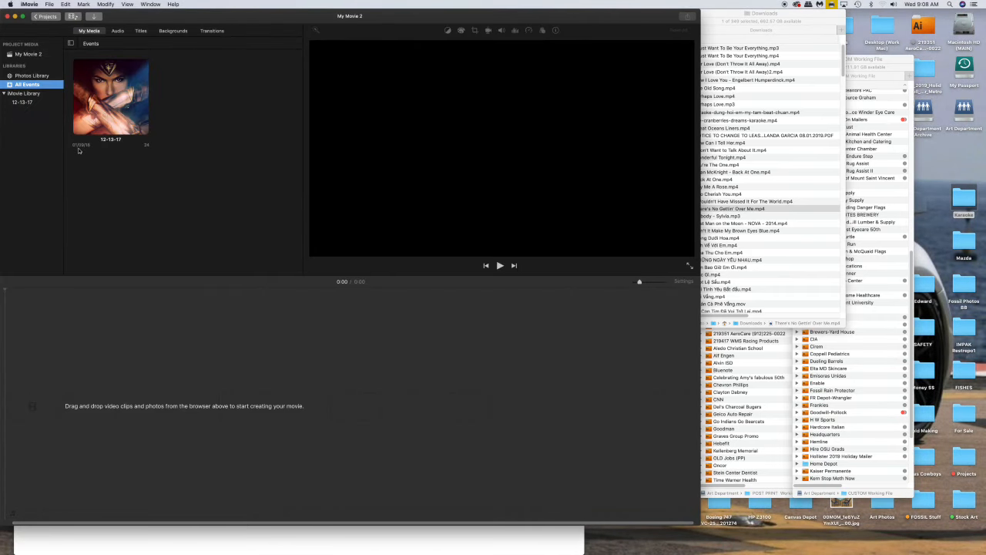
Step: Add Perhaps Love.mp3 from the Downloads folder to the start of the timeline as the soundtrack
left_click(763, 110)
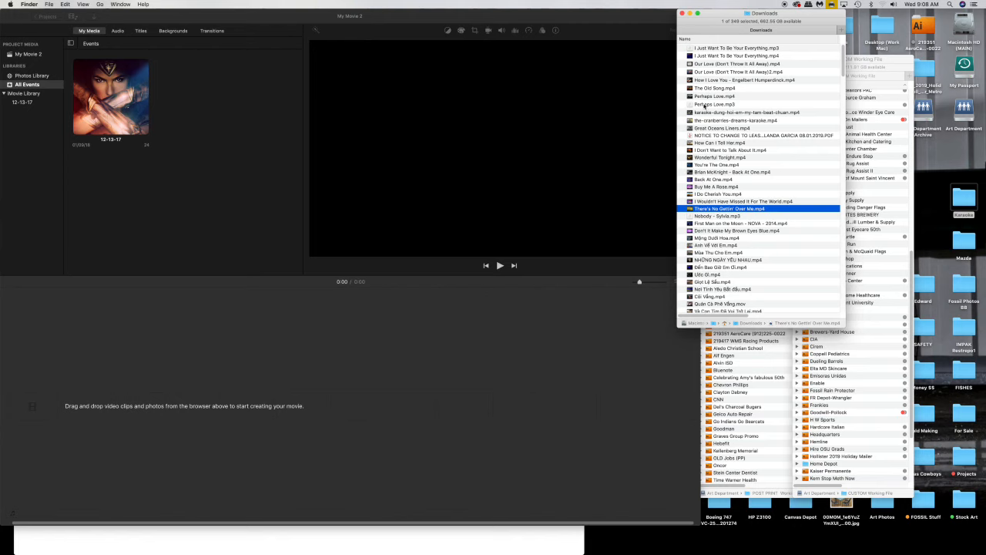
left_click(706, 104)
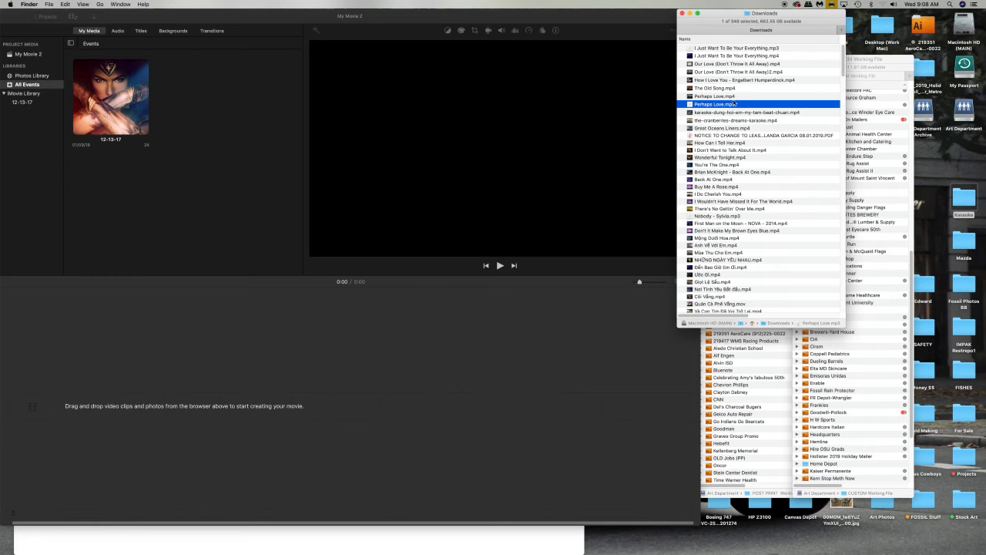
left_click_drag(729, 105, 12, 501)
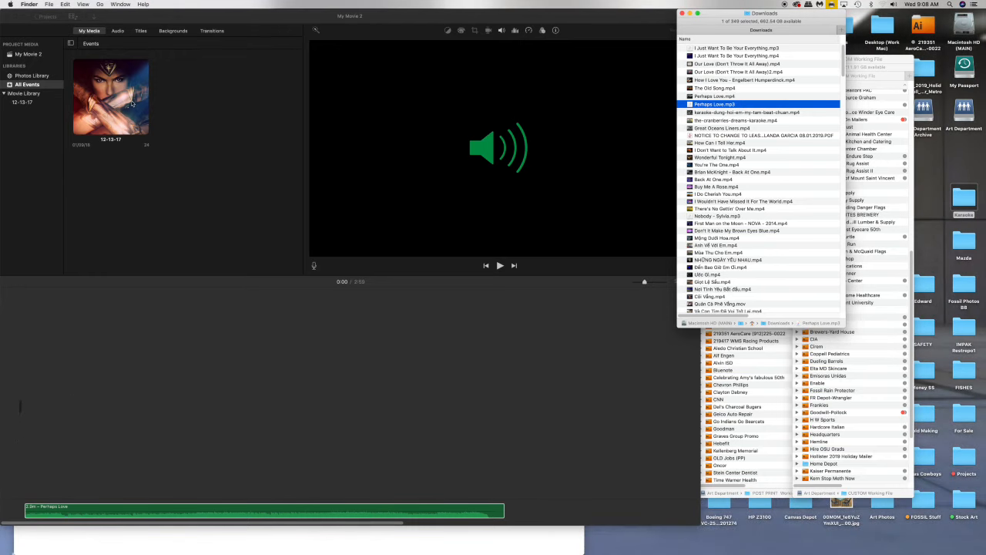
Step: Show the title styles, then switch to Safari and select the lyric line "Perhaps love is like a resting place"
left_click(141, 31)
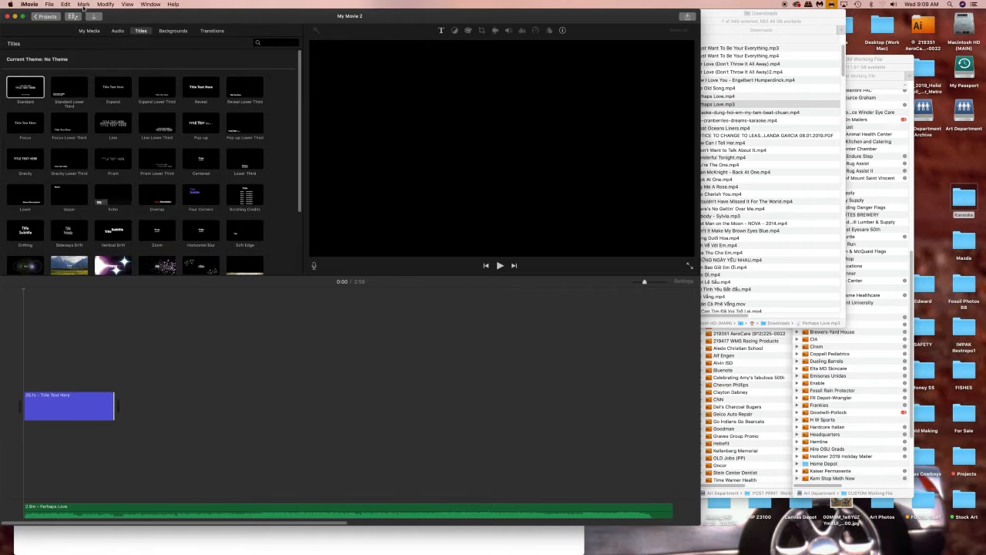
mouse_move(9, 4)
left_click(265, 73)
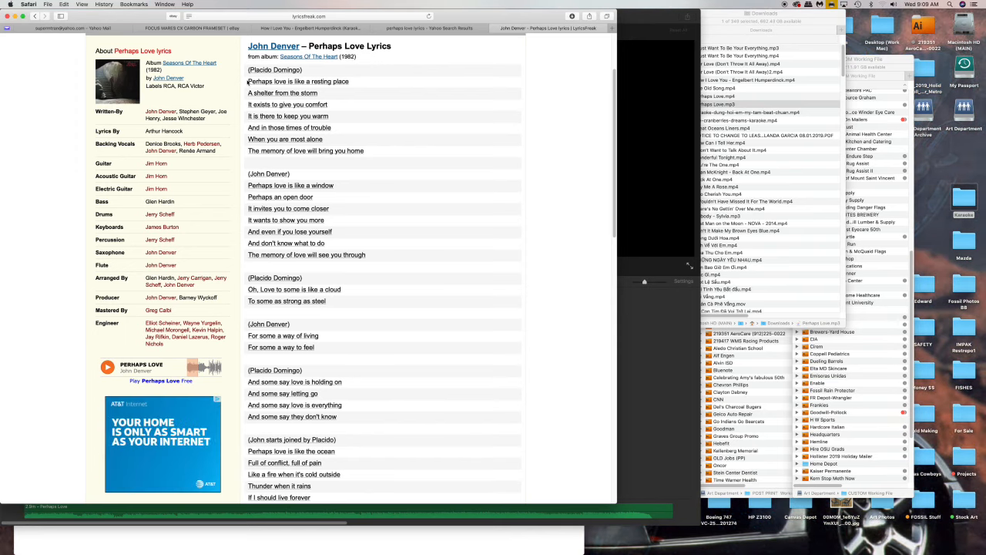
left_click_drag(248, 80, 349, 85)
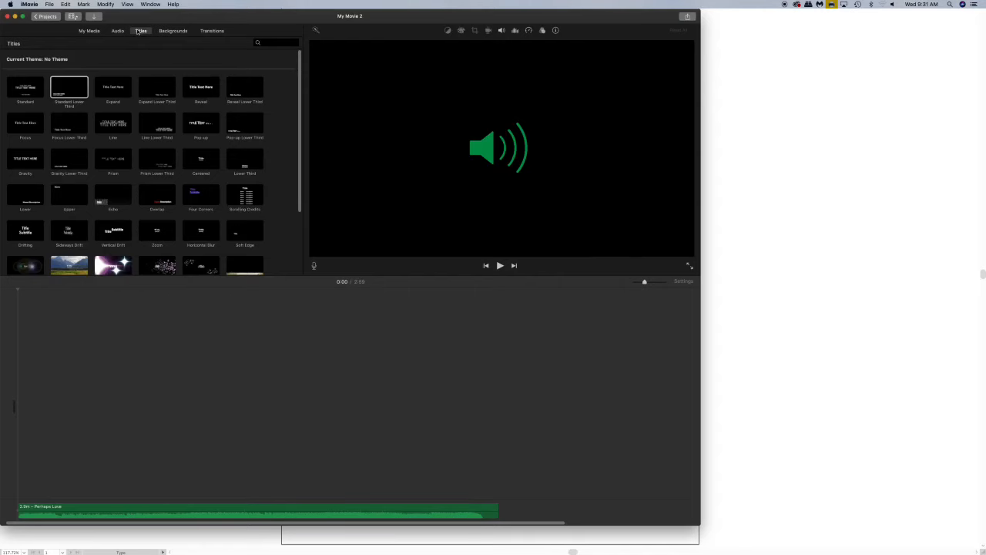
Step: Preview several title styles and place the Standard Lower Third title at the start of the timeline
left_click(35, 91)
left_click(32, 159)
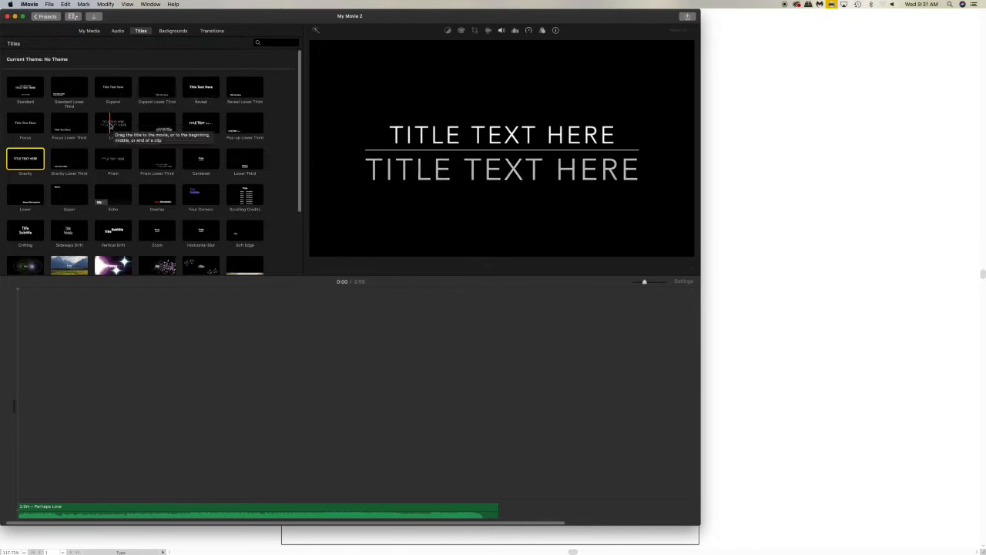
left_click(66, 86)
left_click_drag(66, 85, 26, 436)
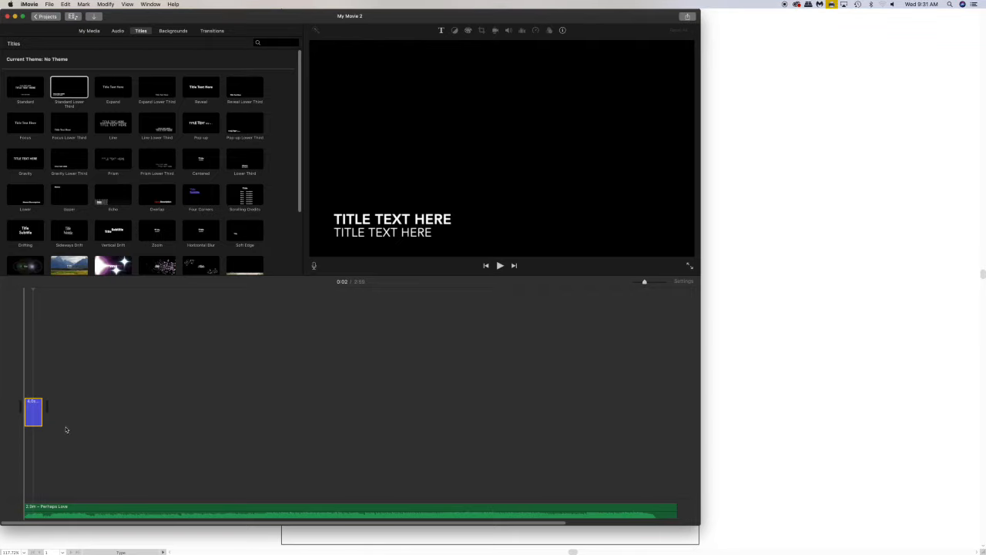
Step: Lengthen the title clip on the timeline to about 15 s and show its text for editing
left_click(41, 405)
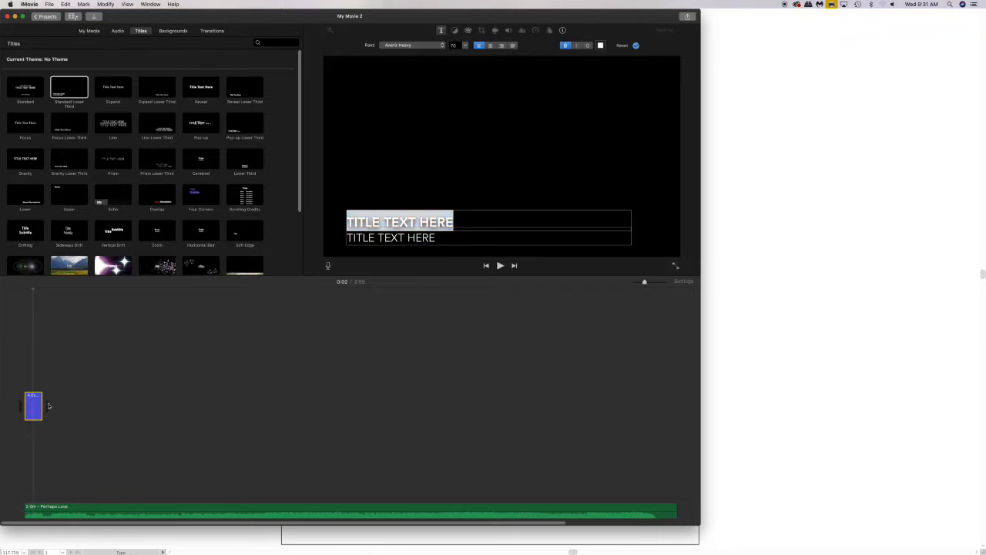
left_click_drag(43, 402, 82, 403)
left_click(69, 406)
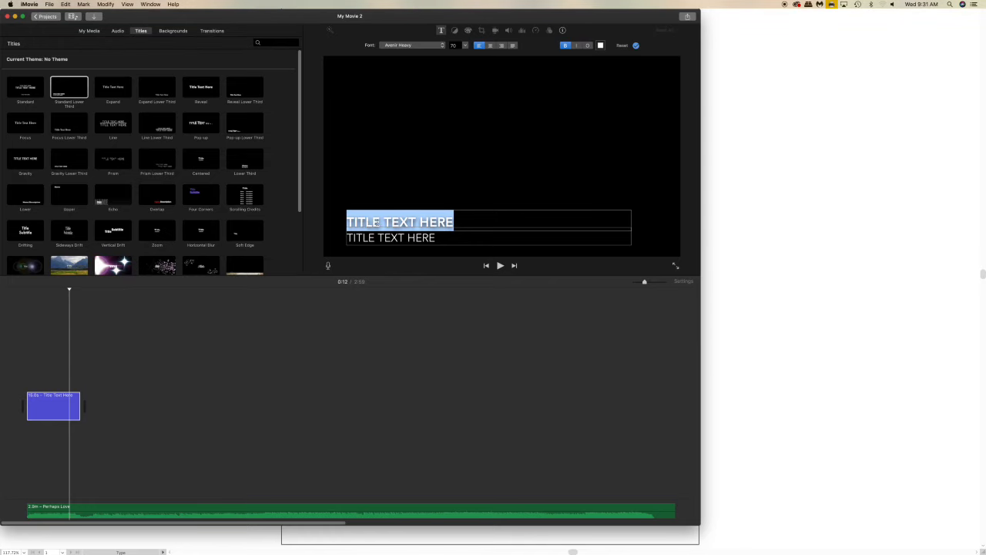
Step: Copy "Perhaps love is like a resting place" from the lyrics document into the upper title line, without a trailing line break
left_click(764, 204)
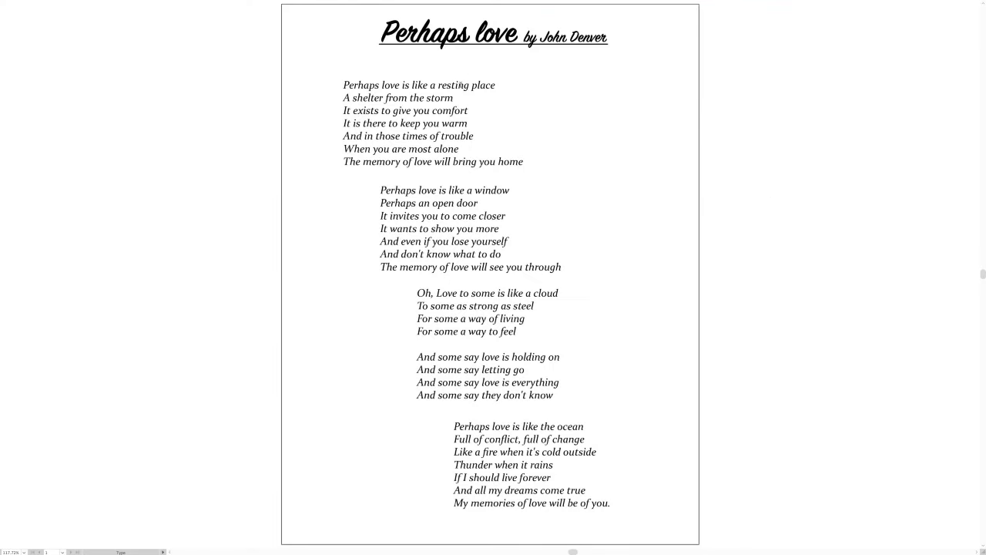
triple_click(461, 85)
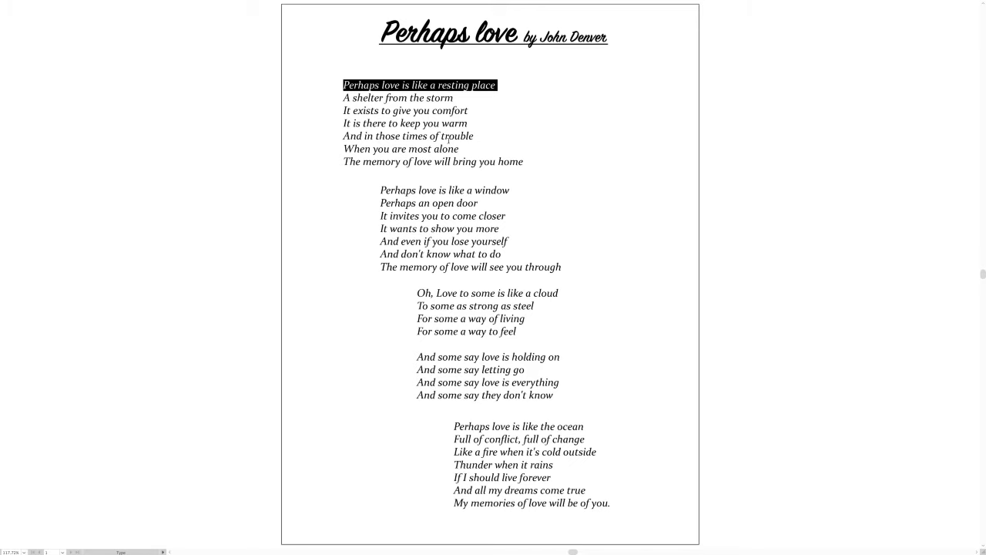
key("ctrl+Up")
left_click(295, 236)
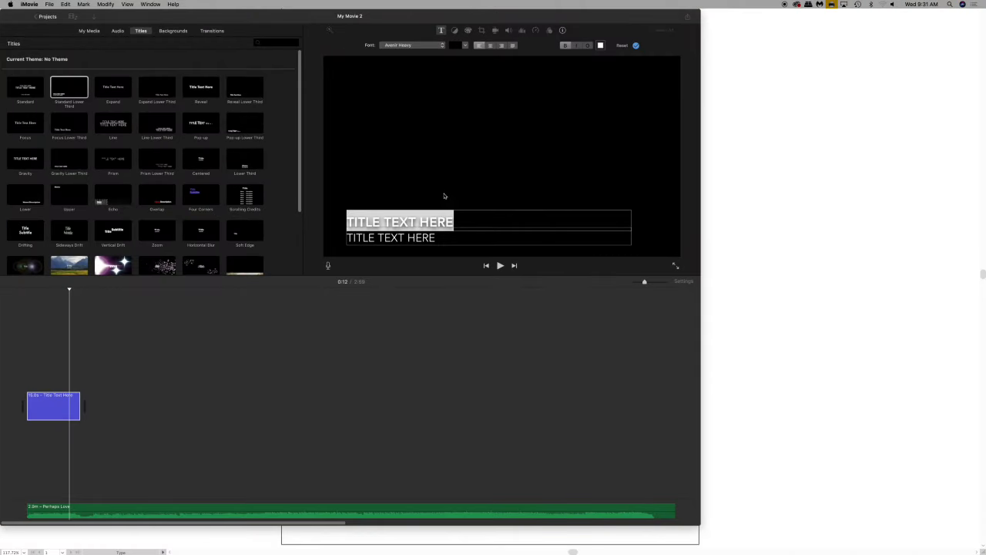
left_click(447, 224)
type("PERHAPS LOVE IS LIKE A RESTING PLACE")
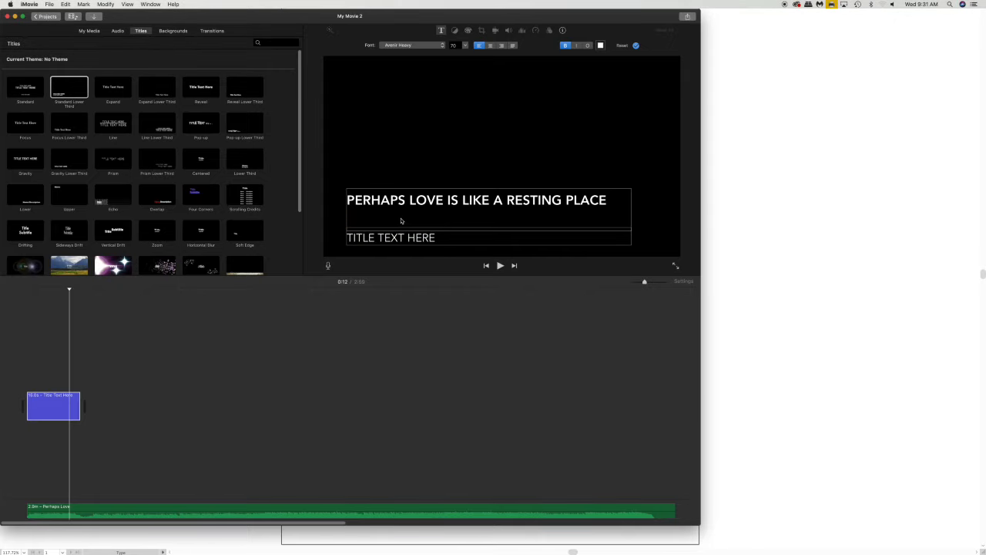
key("BackSpace")
Step: Copy "A shelter from the storm" from the lyrics document into the lower title line, without a trailing line break
left_click(746, 172)
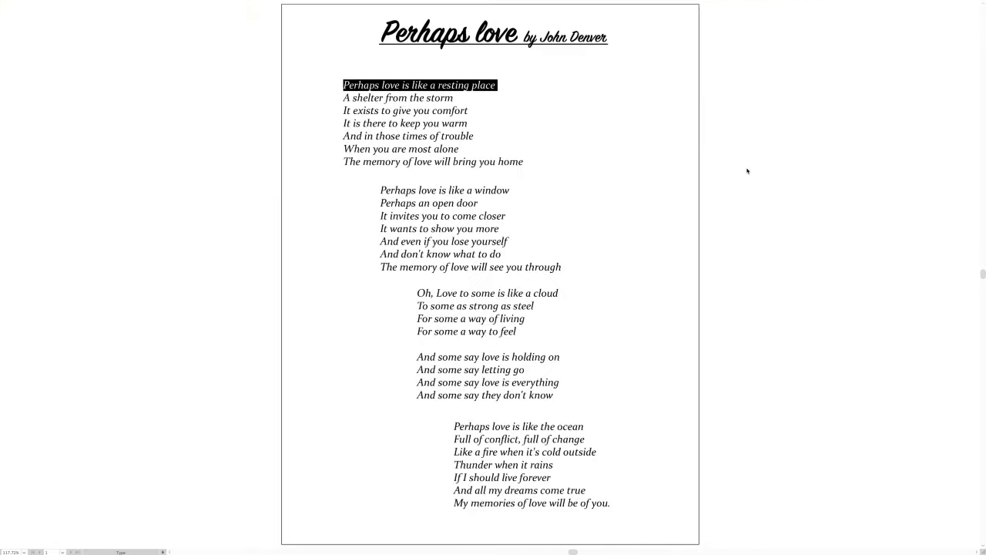
left_click(447, 98)
triple_click(447, 98)
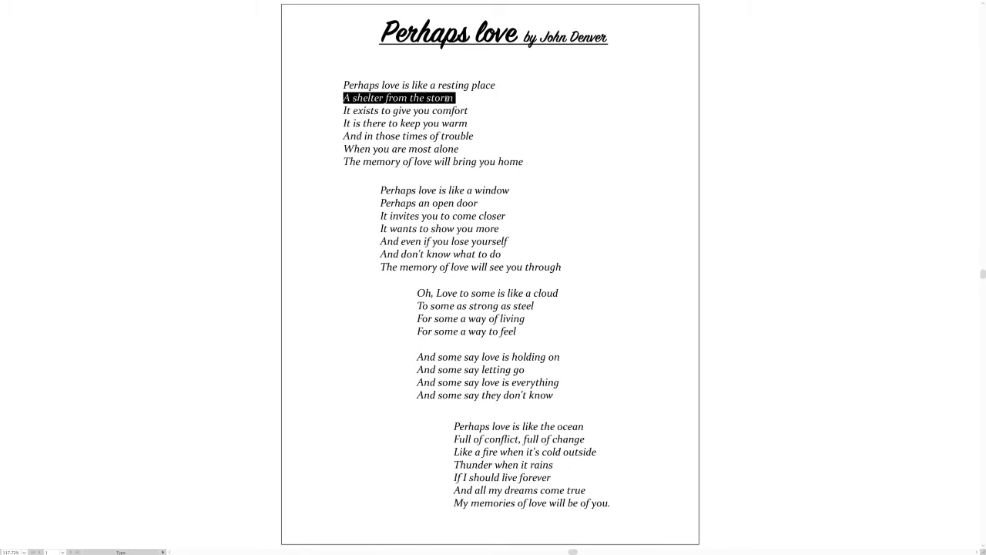
mouse_move(2, 3)
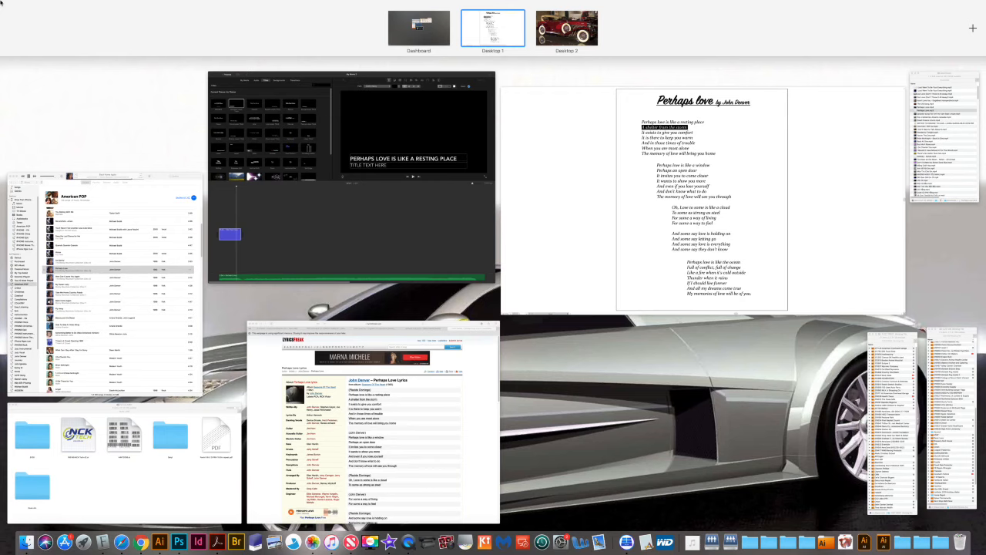
left_click(354, 170)
triple_click(397, 238)
type("A SHELTER FROM THE STORM")
key("BackSpace")
Step: Make the lower title line bold and center both lines of the title
triple_click(417, 241)
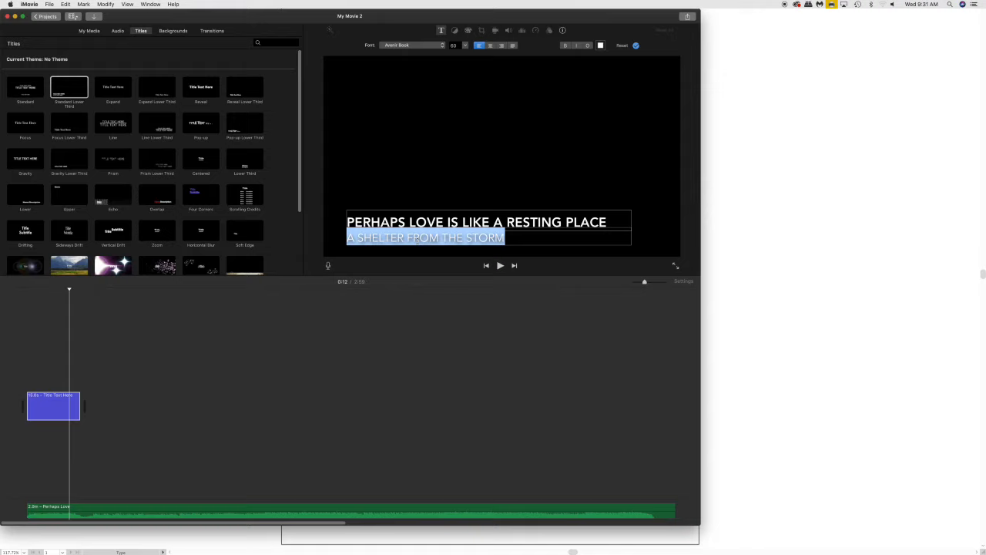
left_click(565, 47)
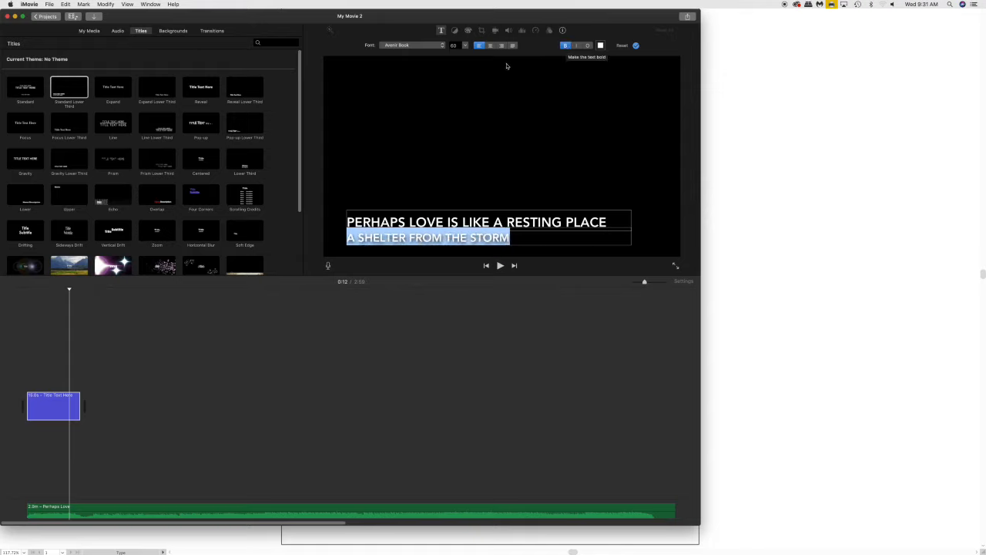
left_click(490, 45)
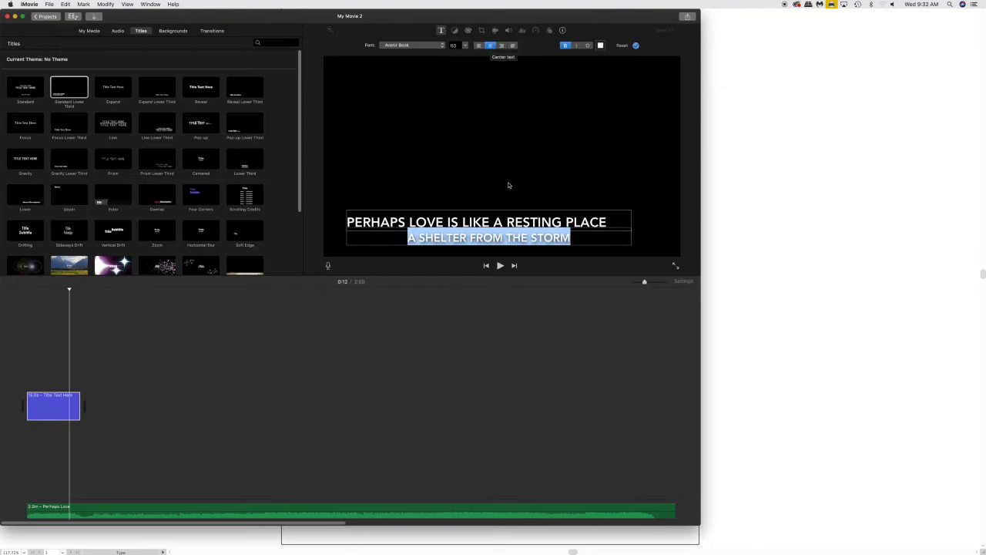
triple_click(496, 222)
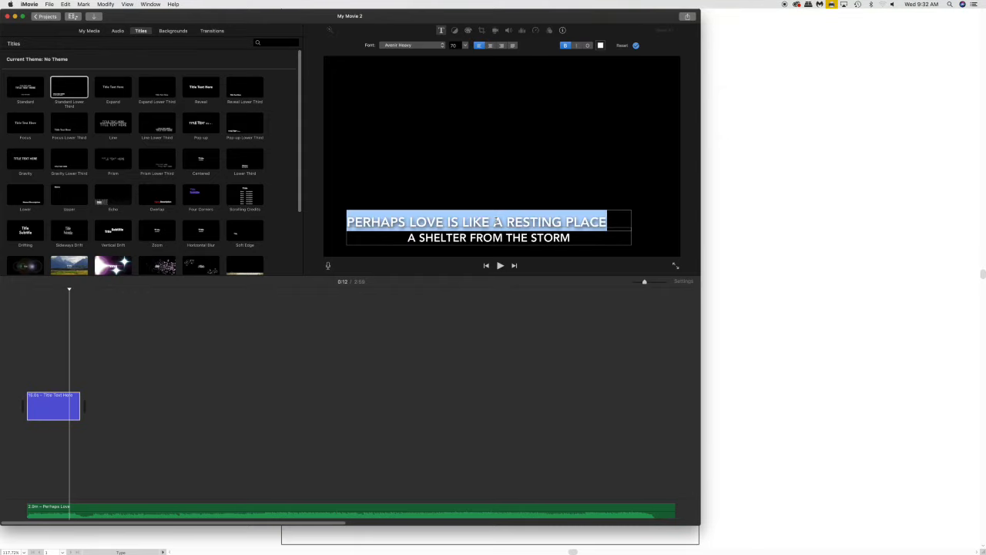
left_click(490, 45)
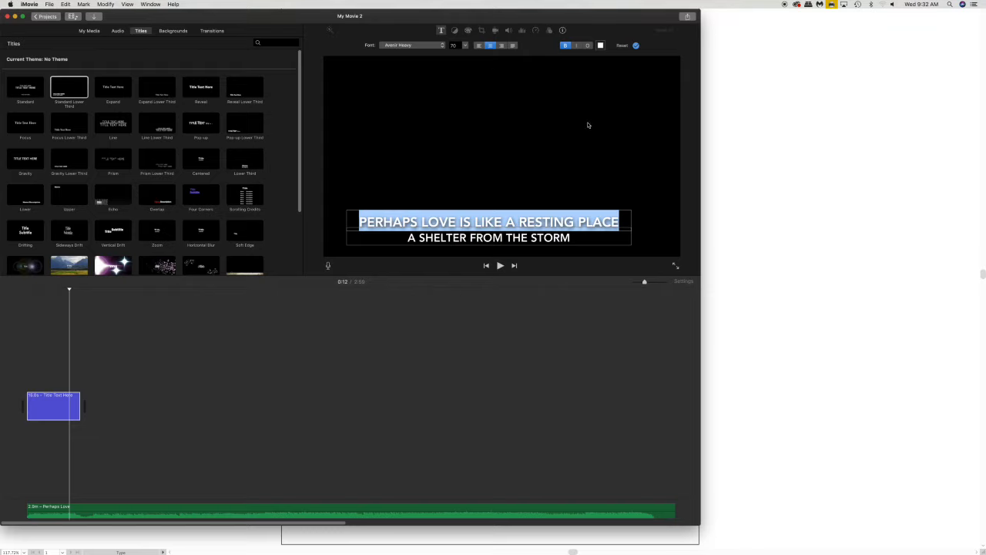
left_click(610, 336)
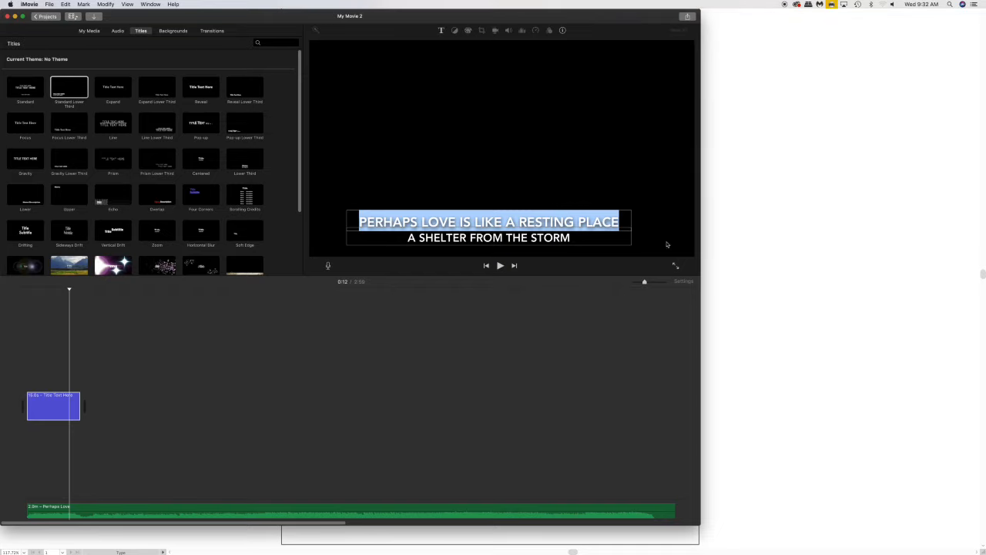
Step: Play the movie from the start and shorten the title clip to about 7.5 s
left_click(26, 418)
key("space")
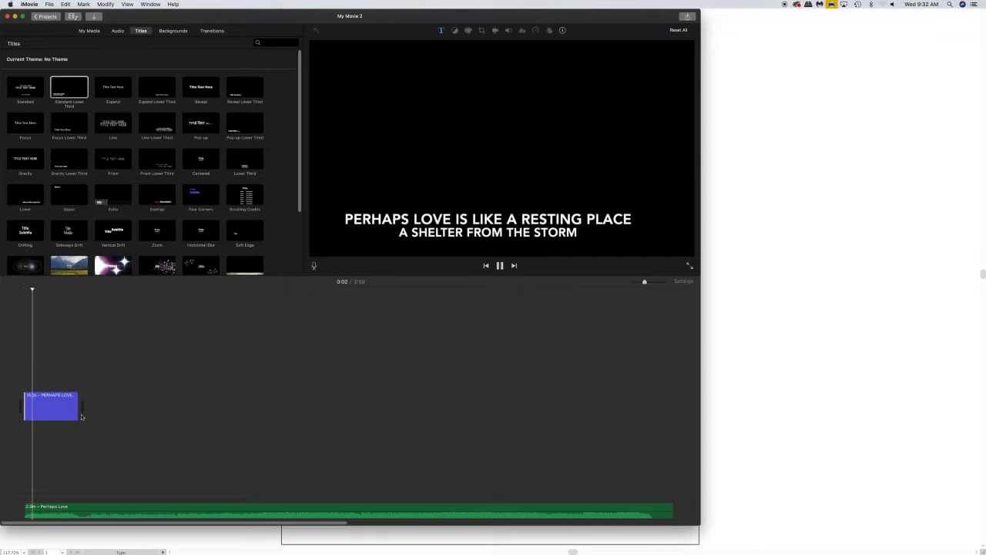
left_click_drag(78, 406, 50, 407)
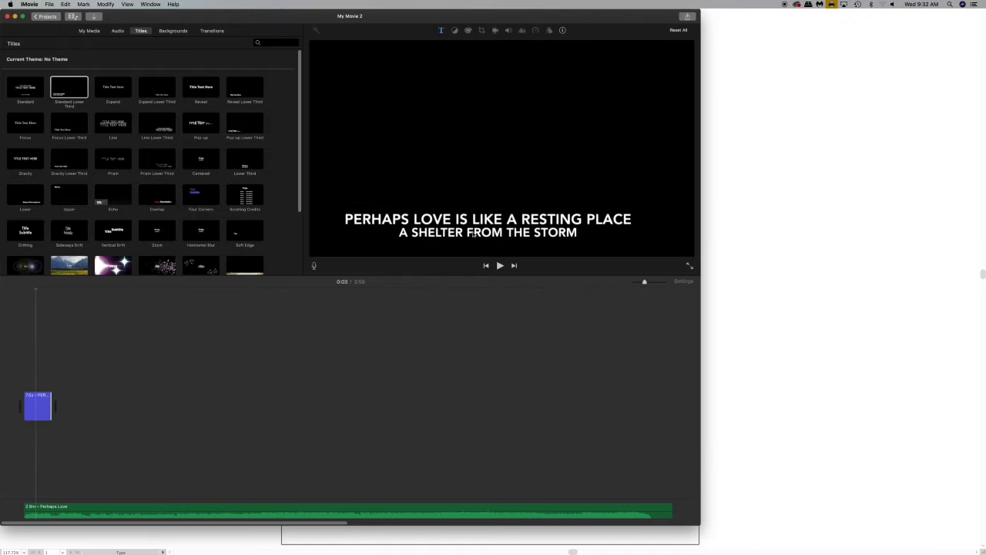
Step: Color the title's lower line, "A SHELTER FROM THE STORM", yellow
left_click(473, 233)
triple_click(472, 238)
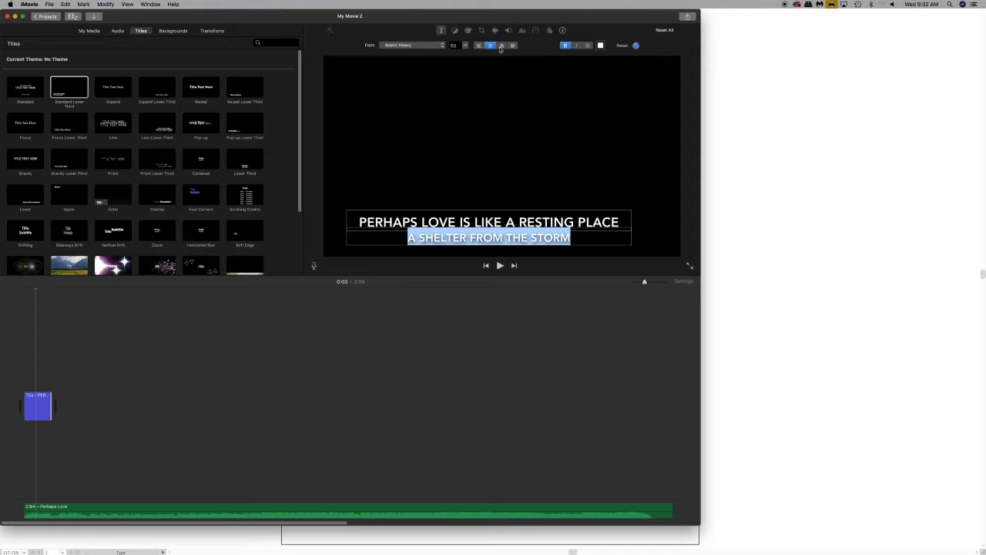
left_click(600, 46)
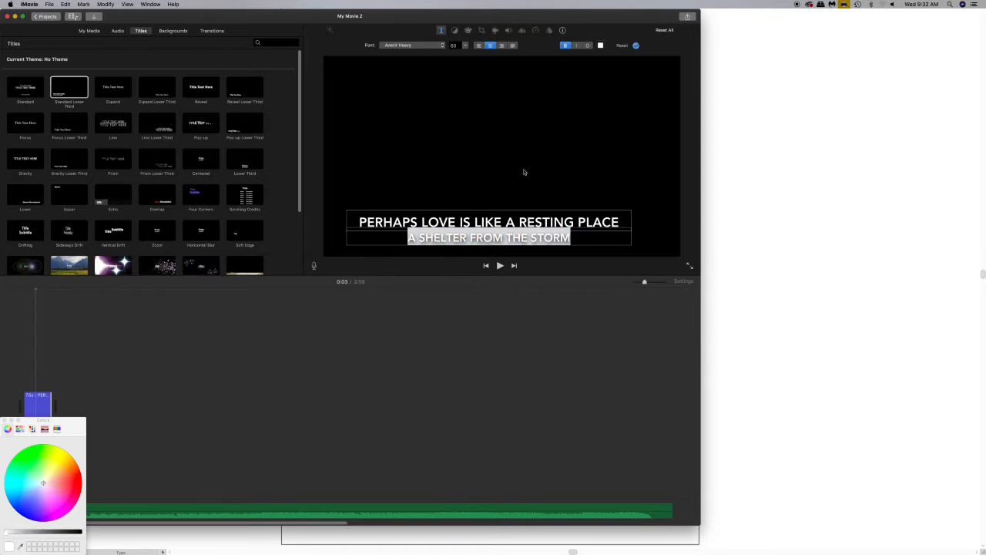
left_click(62, 453)
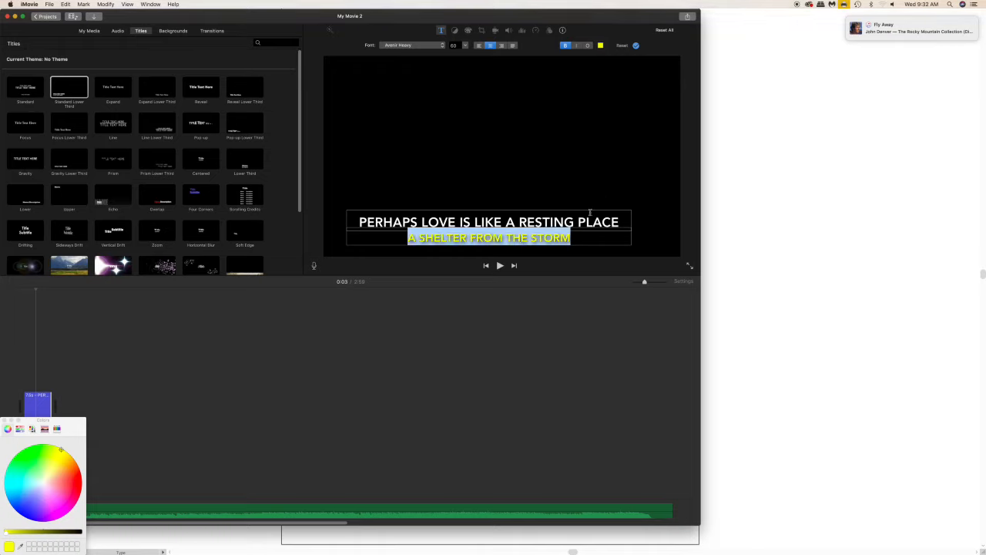
left_click(511, 338)
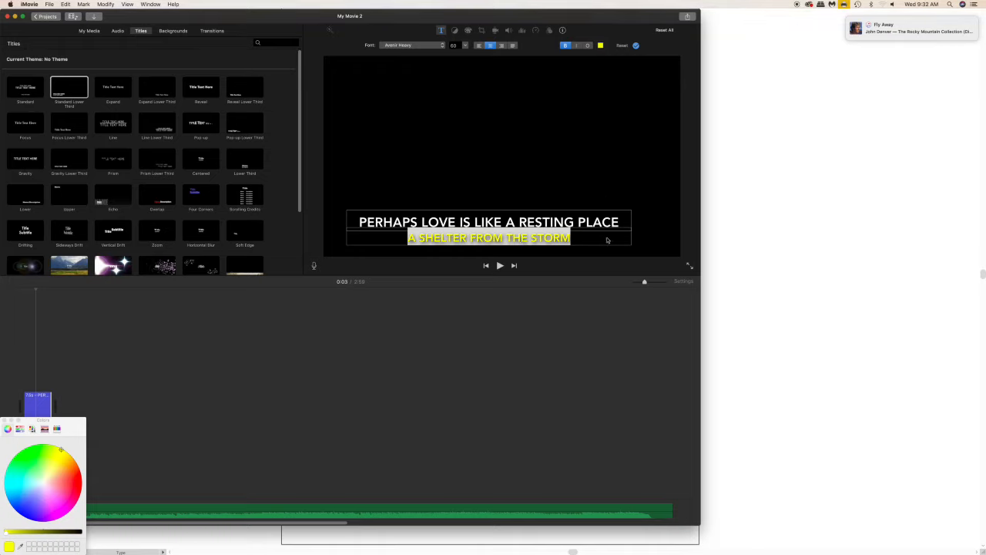
Step: Try yellow on the title's upper line and close the color picker
left_click(30, 414)
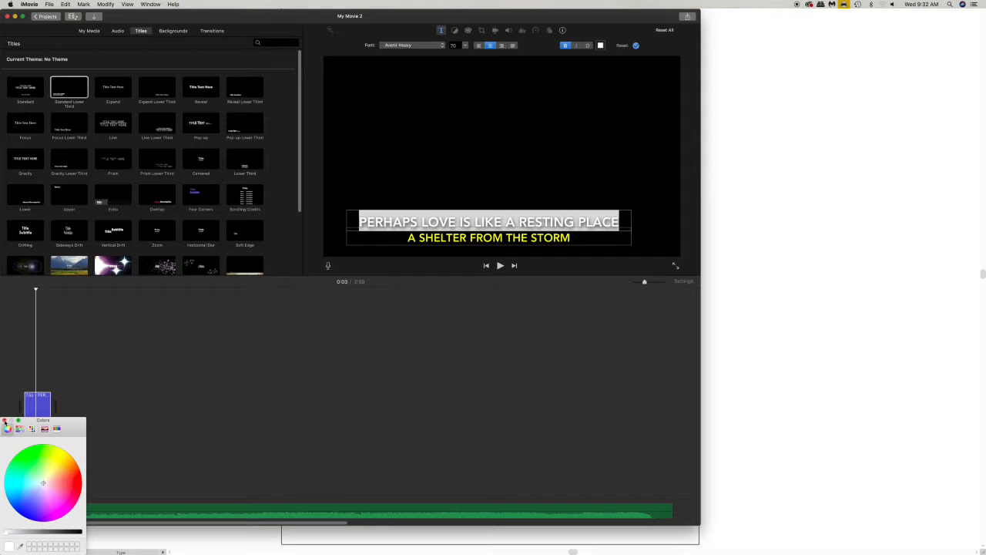
left_click(63, 453)
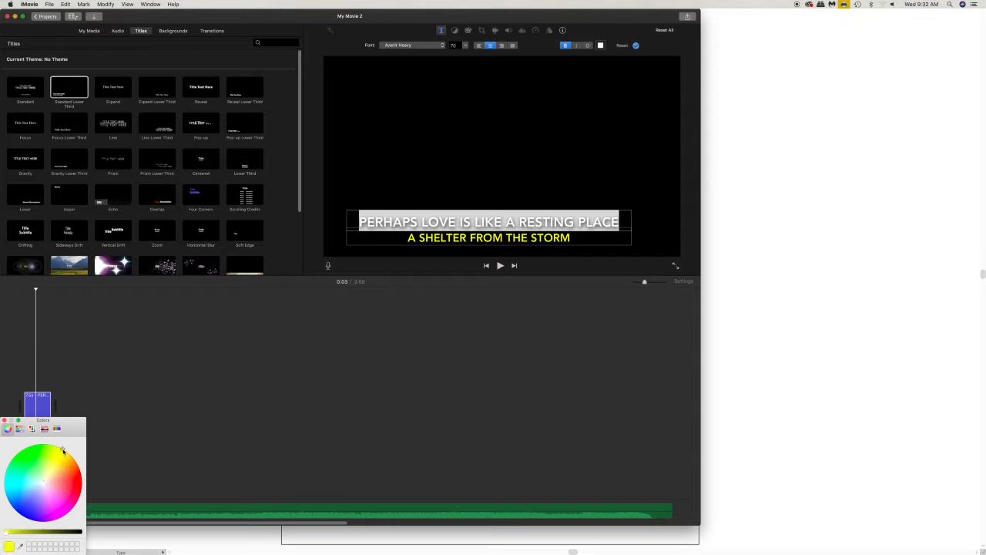
left_click(4, 420)
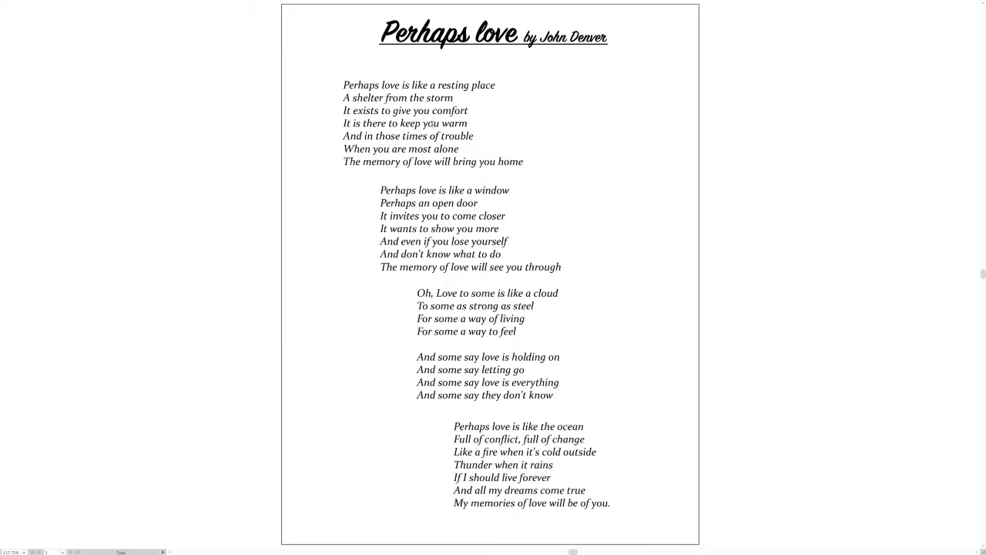
Step: Copy "It is there to keep you warm" from the lyrics document into the second title's lower line, without a trailing line break
triple_click(433, 124)
key("ctrl+Up")
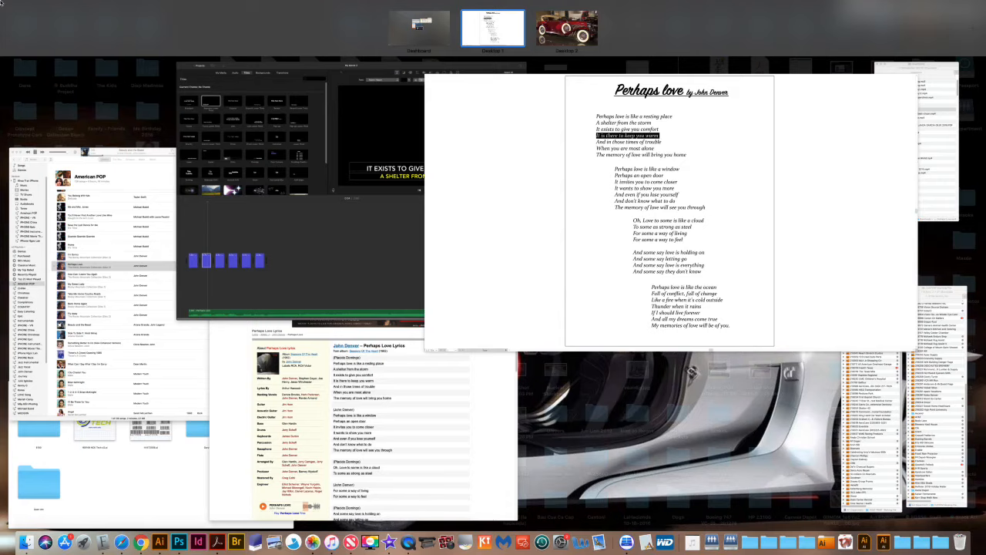
left_click(431, 210)
triple_click(457, 237)
type("IT IS THERE TO KEEP YOU WARM")
key("BackSpace")
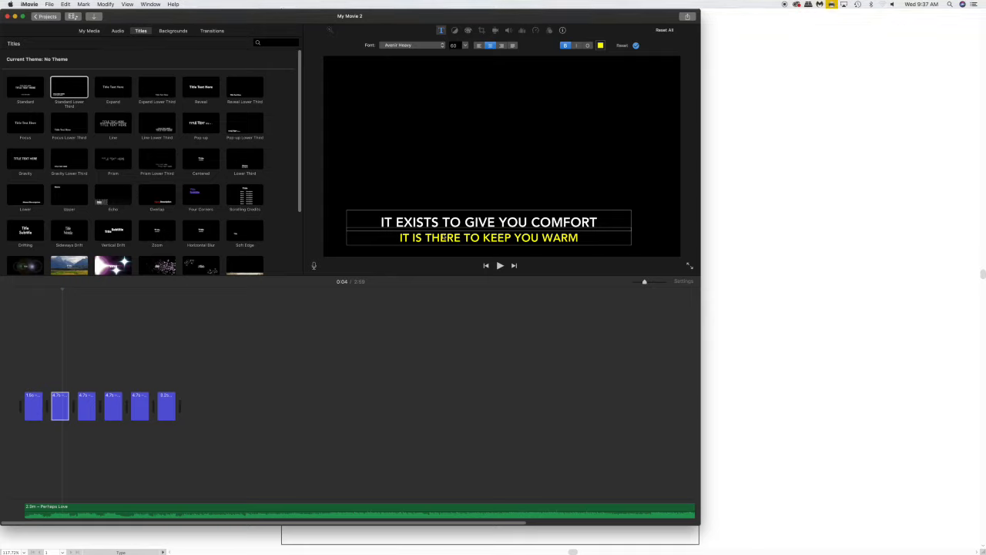
Step: Try Avenir Light on the upper line "IT EXISTS TO GIVE YOU COMFORT", and restore Avenir Heavy
triple_click(444, 222)
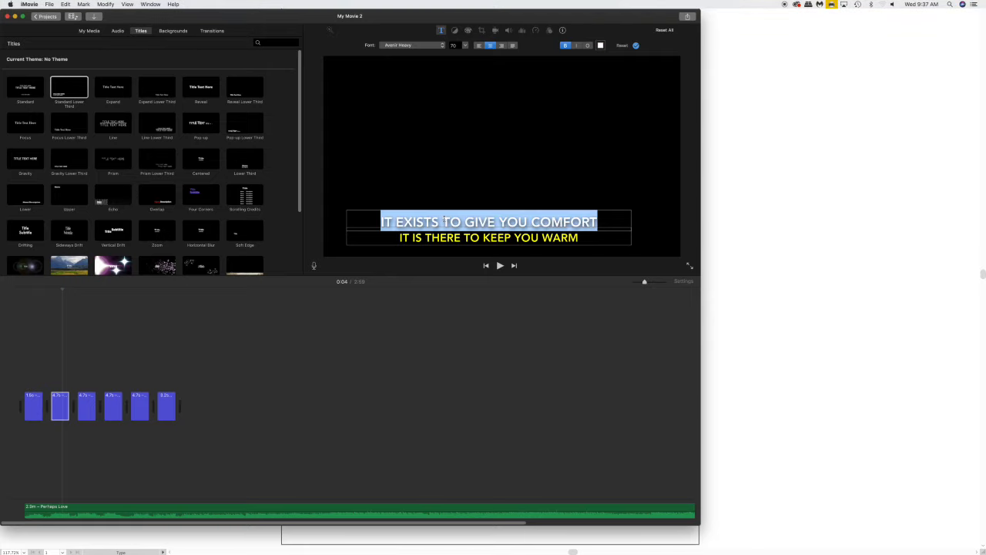
left_click(443, 47)
left_click(435, 58)
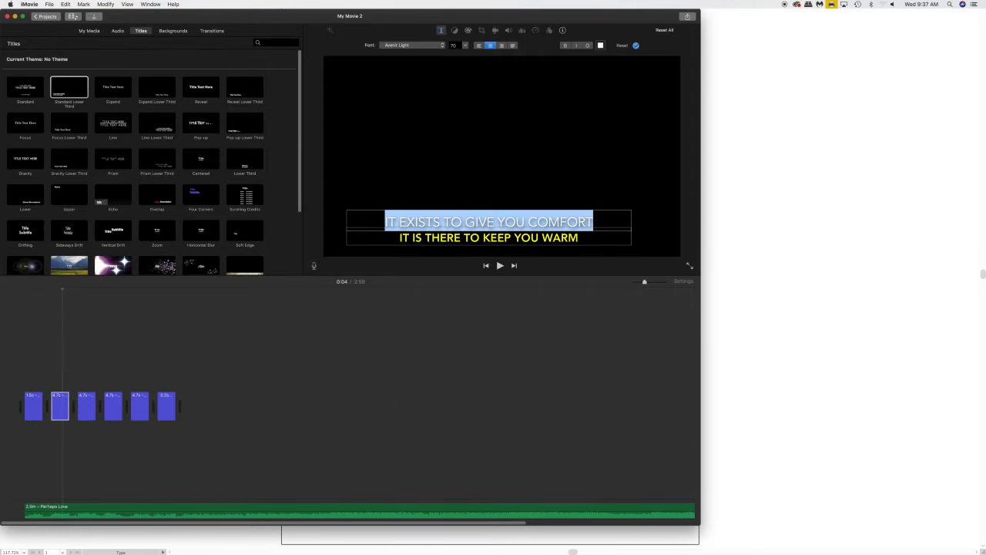
left_click(443, 46)
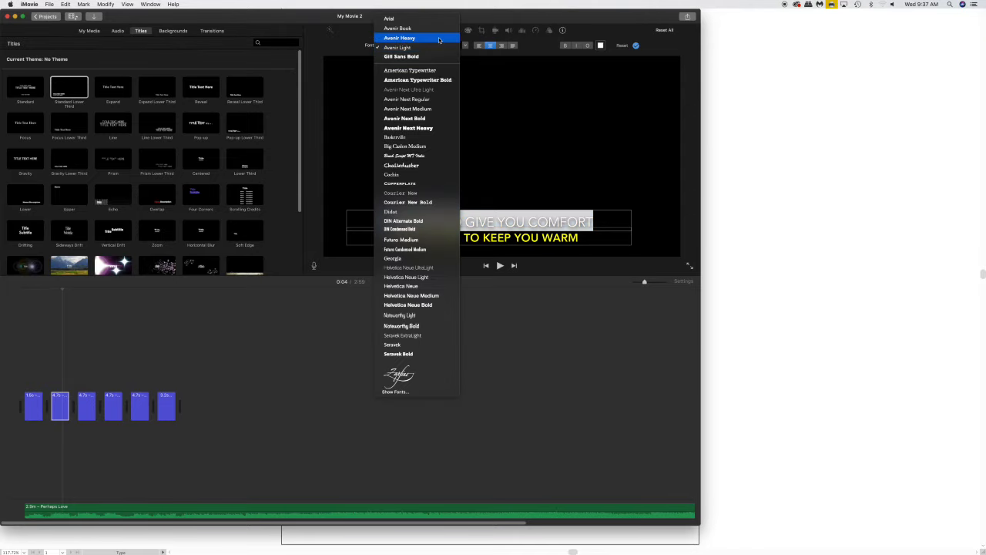
left_click(439, 38)
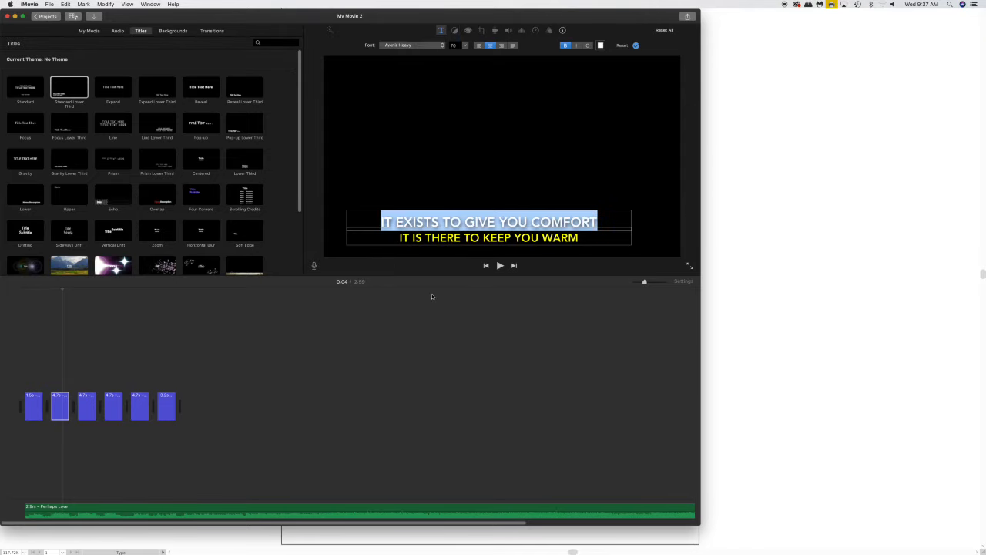
Step: Try Brush Script MT Italic on the upper line "IT EXISTS TO GIVE YOU COMFORT", and return it to Avenir Heavy
left_click(443, 46)
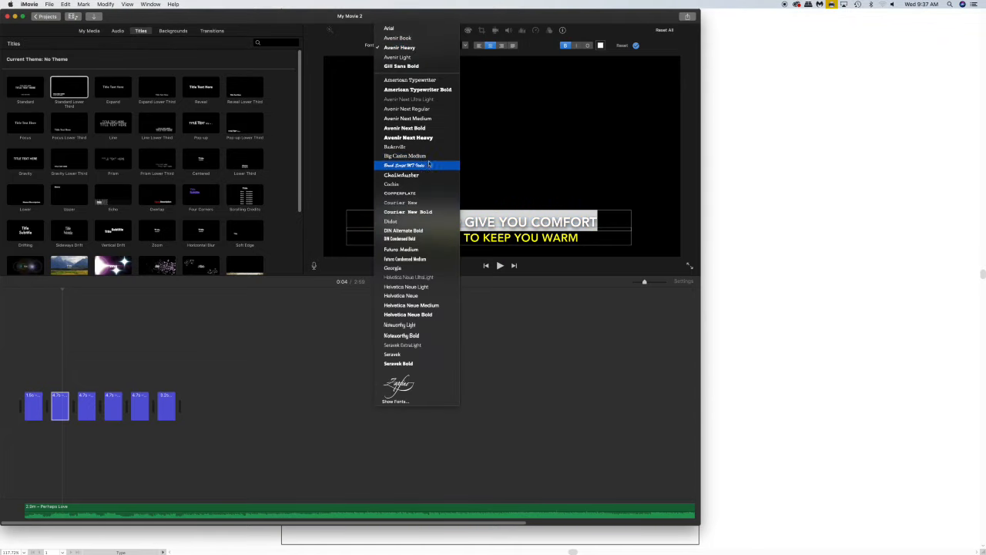
left_click(427, 165)
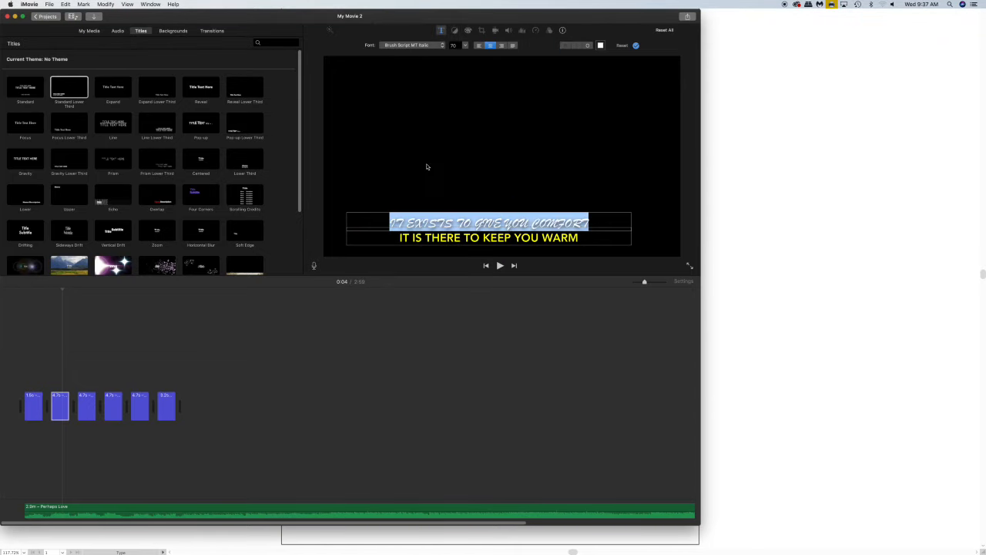
left_click(439, 45)
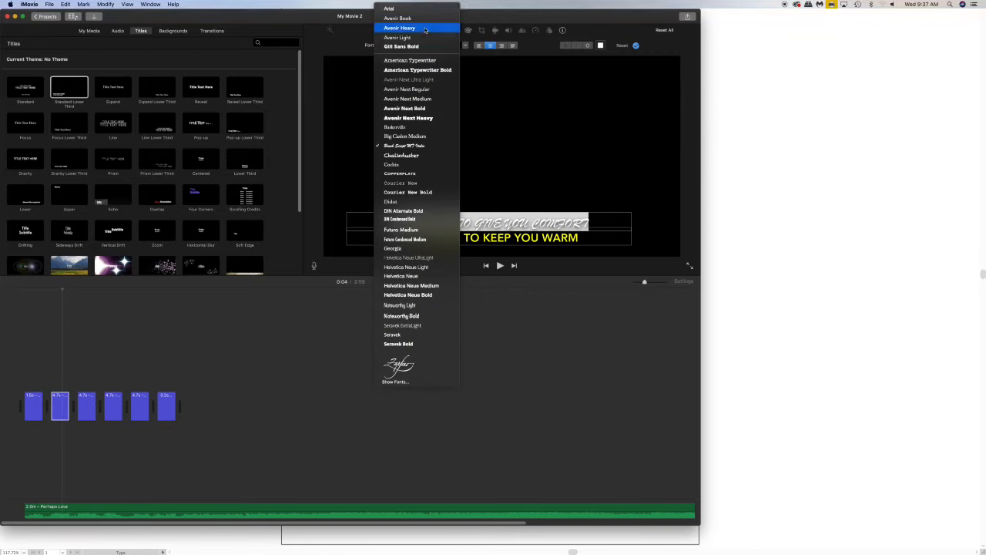
left_click(427, 28)
left_click(444, 339)
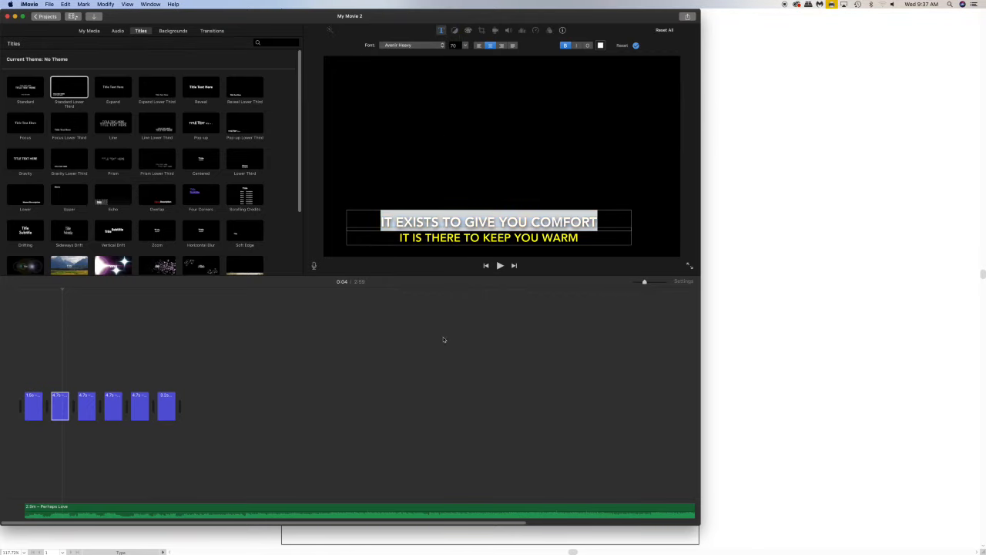
left_click(443, 339)
Step: Add a Line title at the start of the timeline and copy "Perhaps love" from the lyrics document into its upper line
left_click(33, 384)
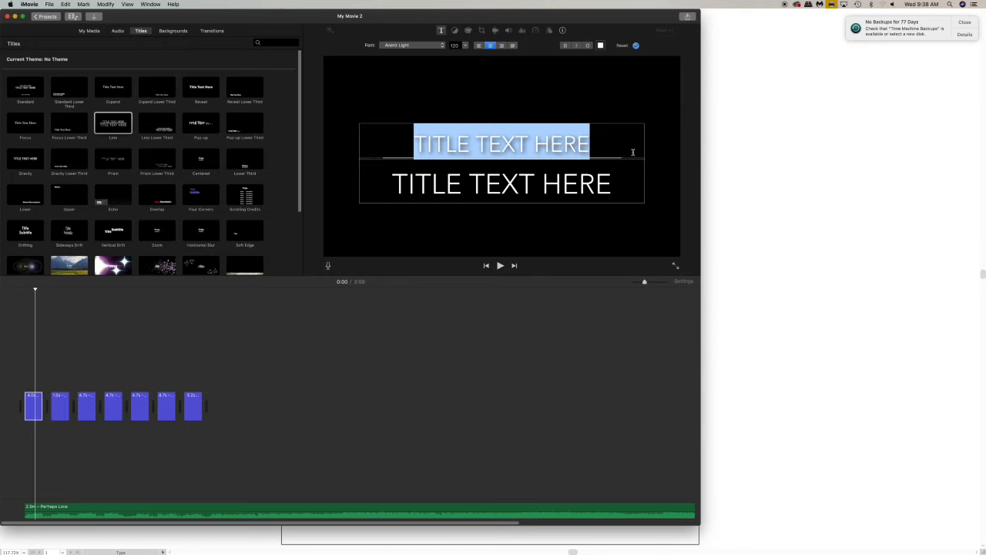
left_click(827, 139)
double_click(412, 29)
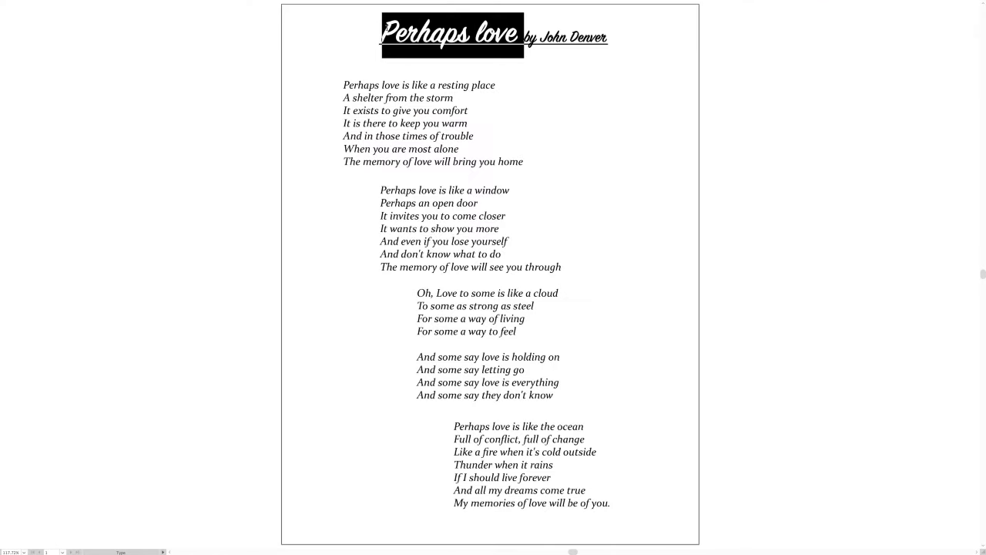
key("super+c")
key("ctrl+Up")
left_click(330, 224)
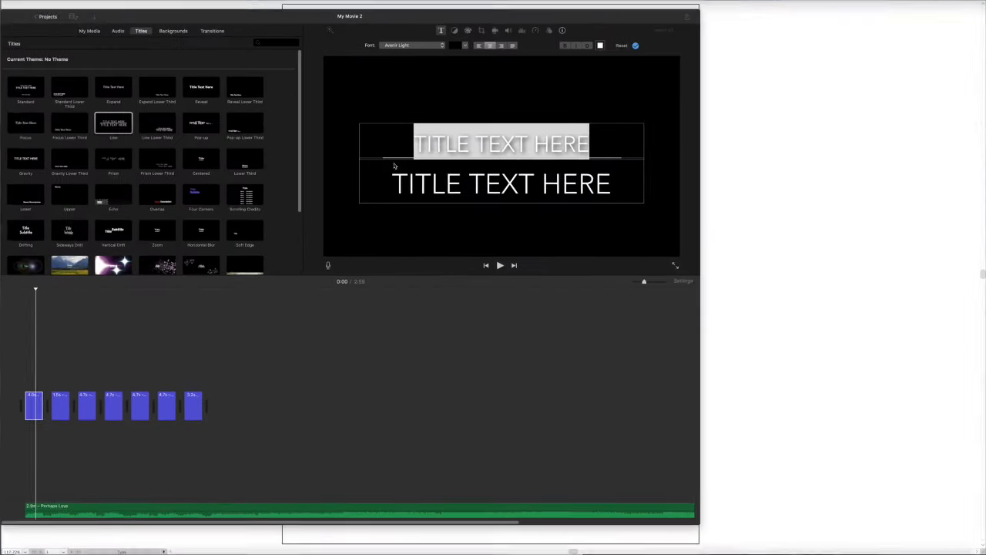
left_click(466, 141)
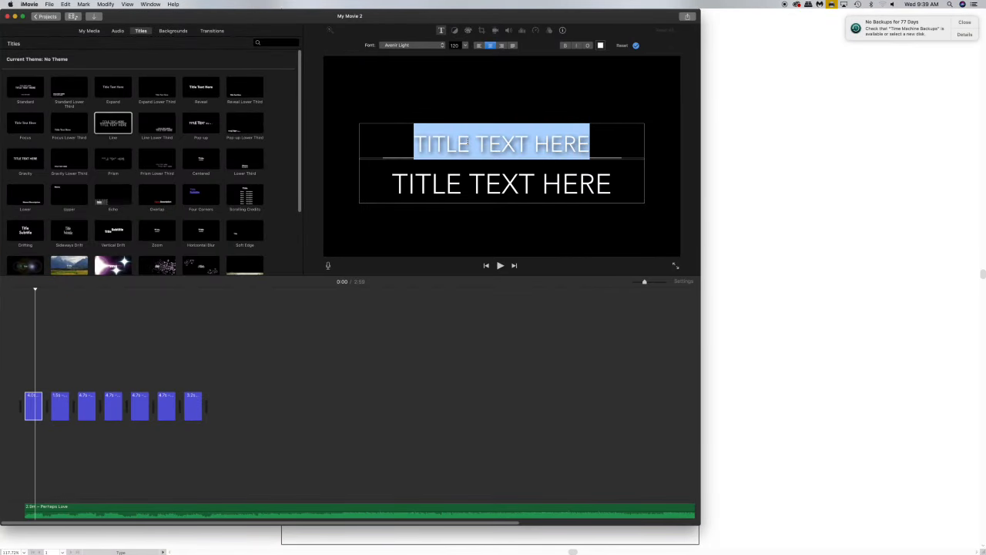
key("super+v")
Step: Copy "by John Denver" from the lyrics document's heading into the lower line of the opening title
left_click(846, 139)
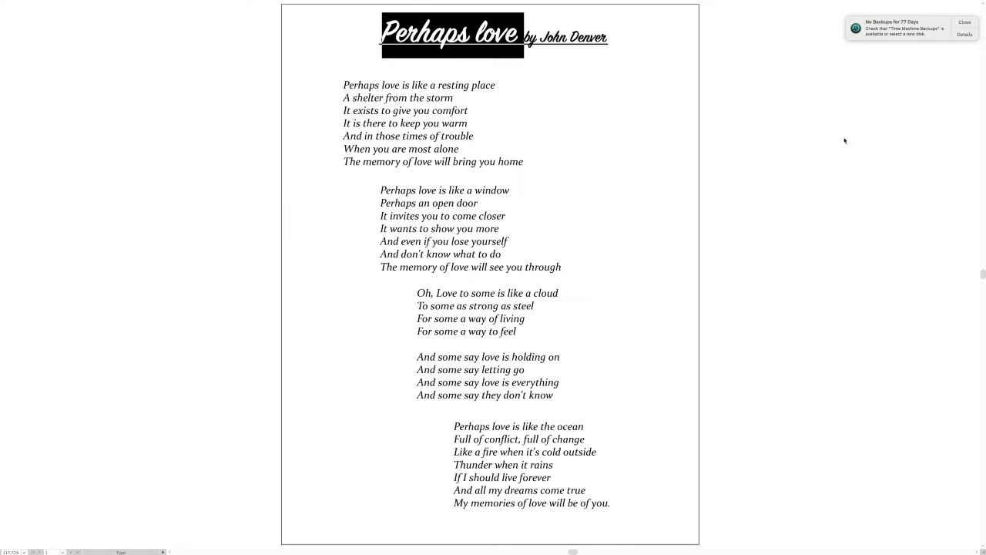
left_click_drag(525, 37, 606, 41)
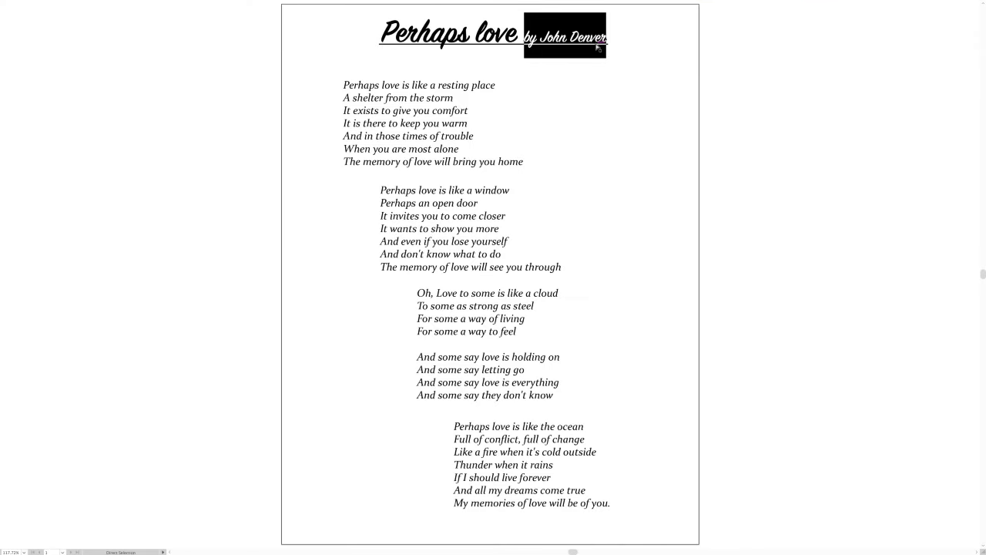
key("ctrl+Up")
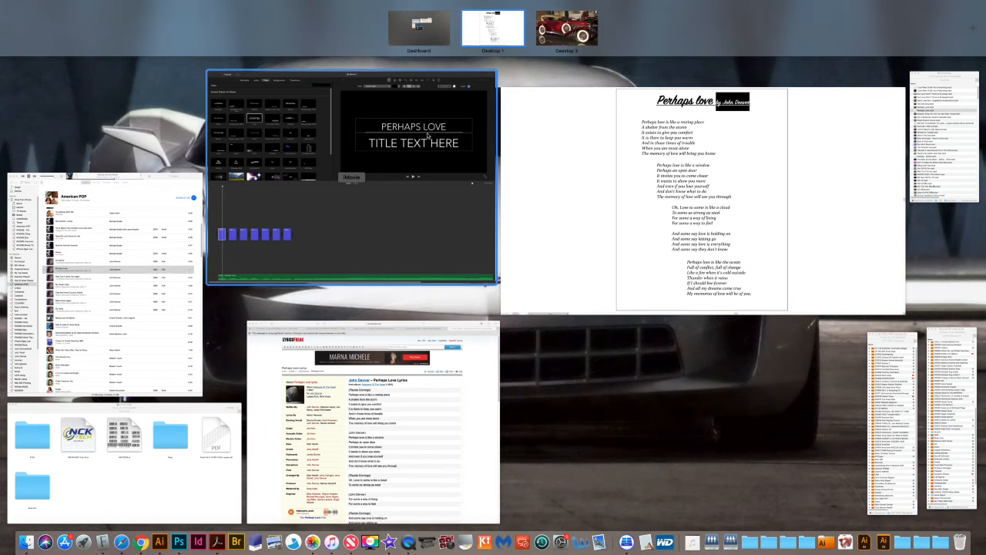
left_click(428, 177)
double_click(428, 177)
key("super+v")
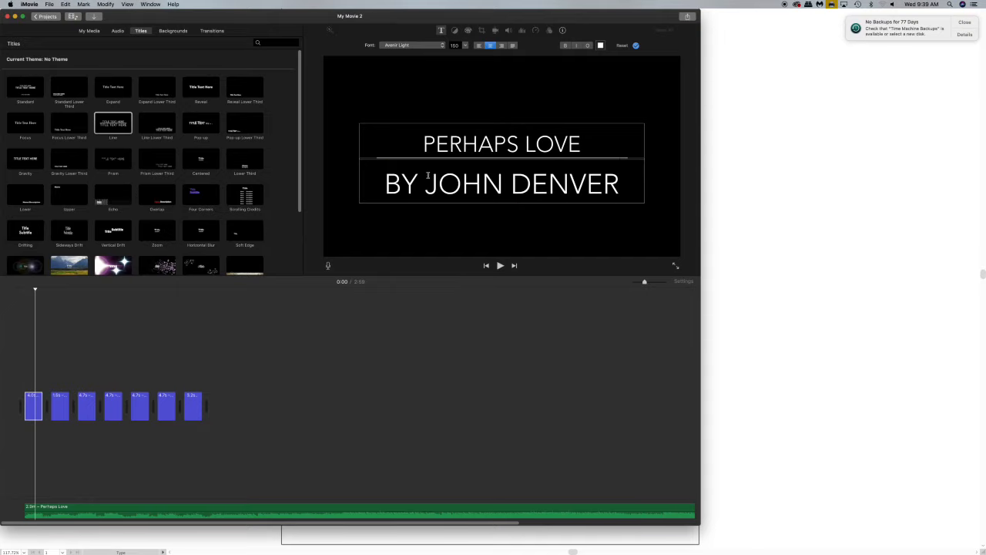
Step: Set the font size of the "BY JOHN DENVER" line to 60
triple_click(428, 177)
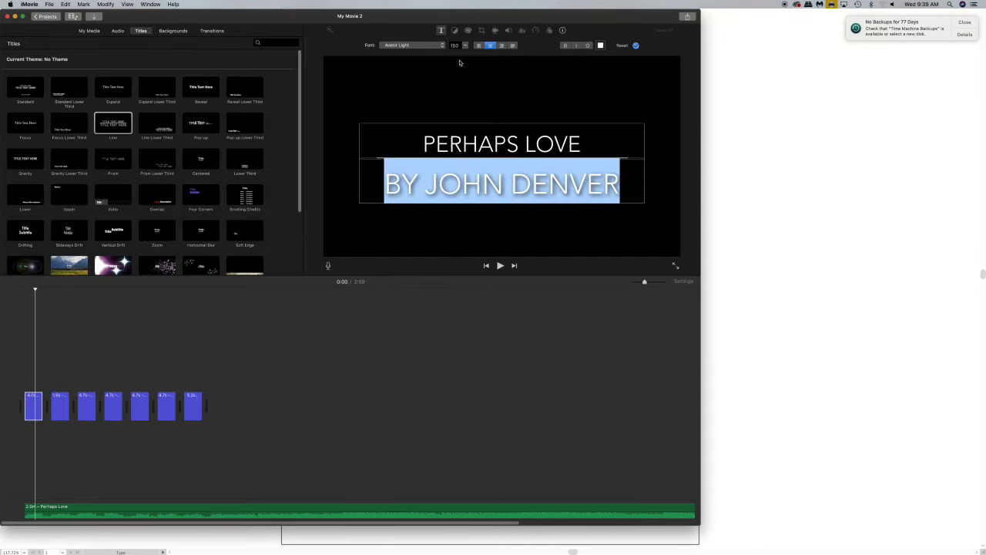
left_click(455, 46)
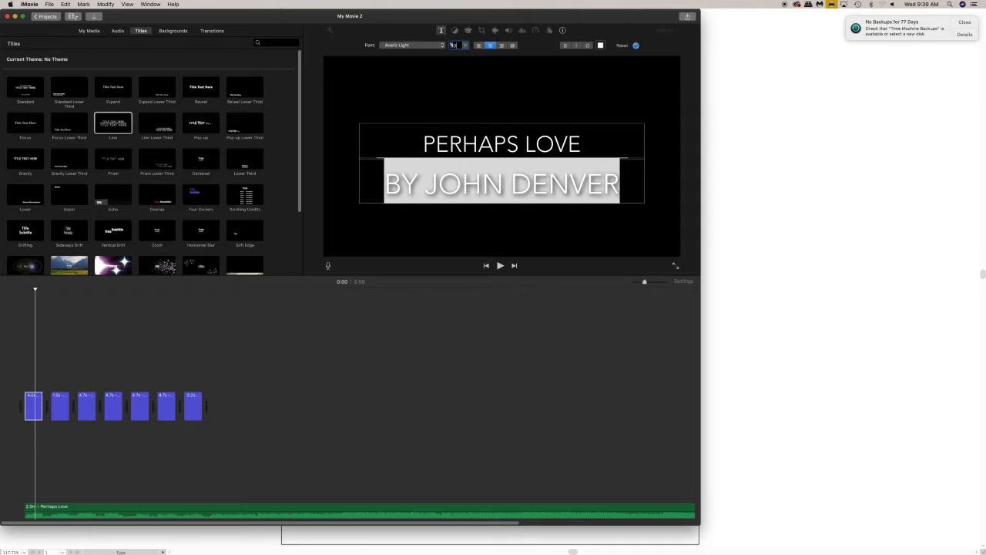
type("60")
key("Return")
Step: Try Gill Sans Bold on the "PERHAPS LOVE" line, and set its font to Avenir Heavy
triple_click(474, 143)
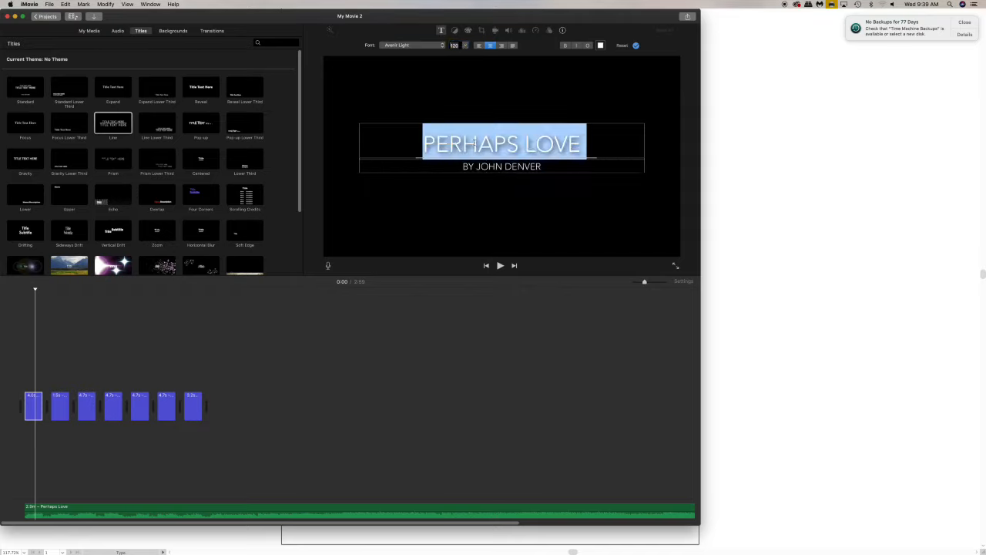
left_click(443, 46)
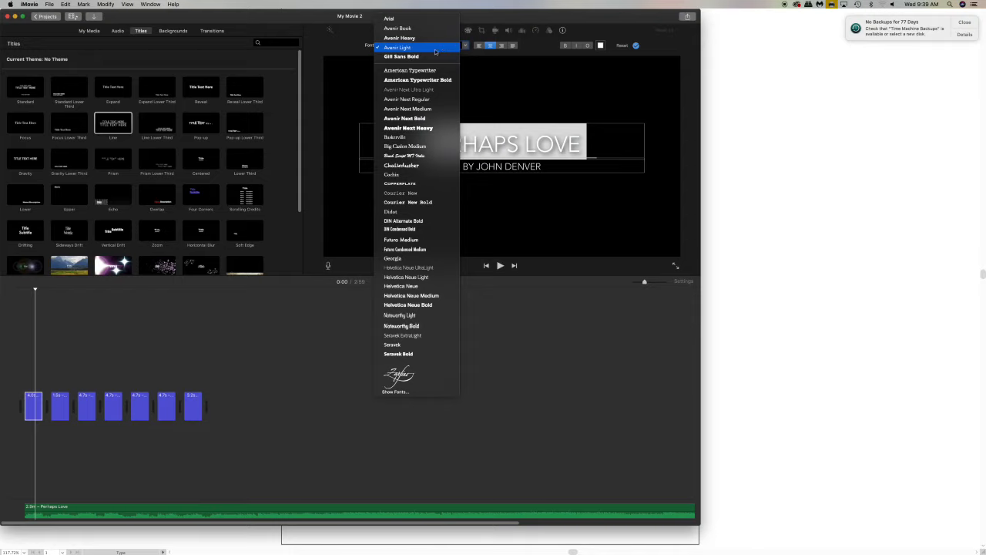
left_click(434, 55)
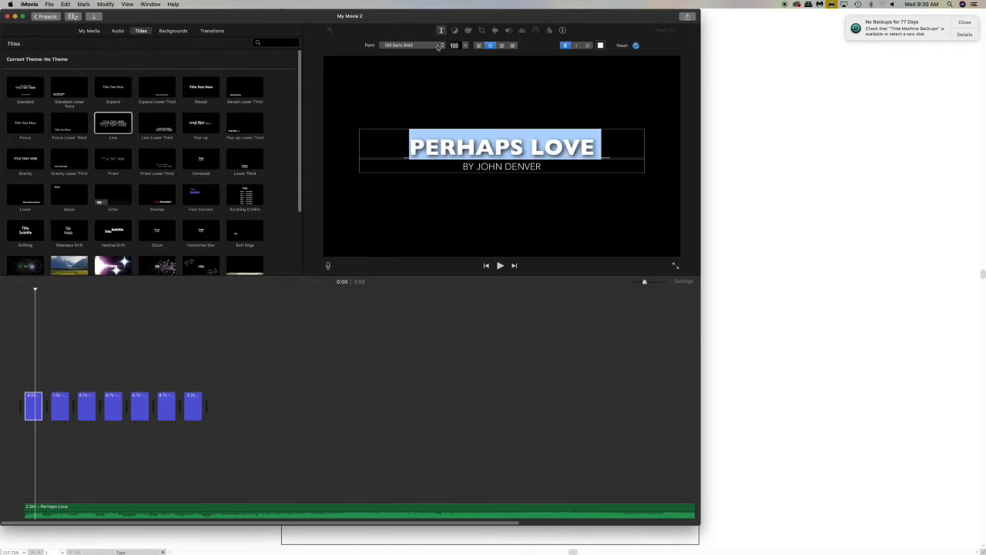
left_click(438, 46)
left_click(435, 27)
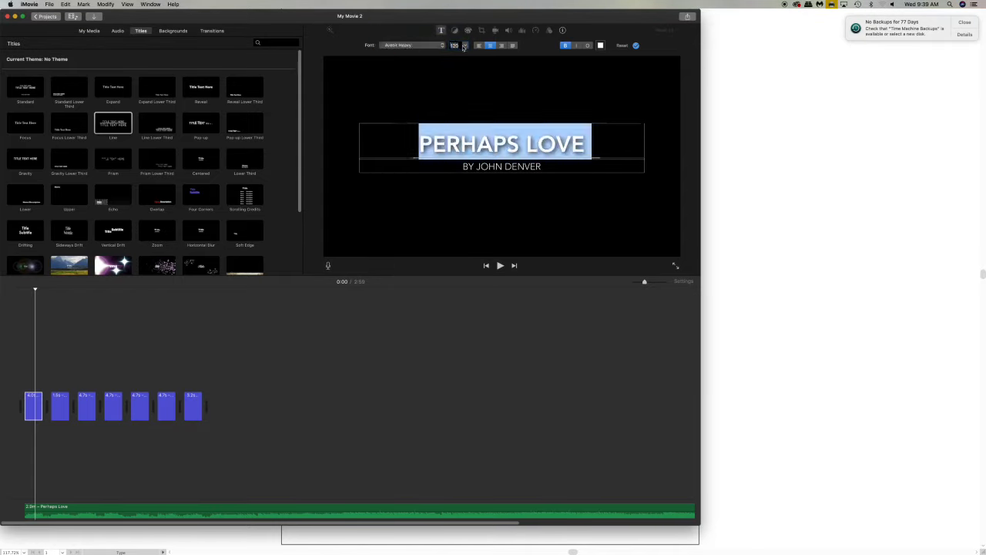
left_click(455, 45)
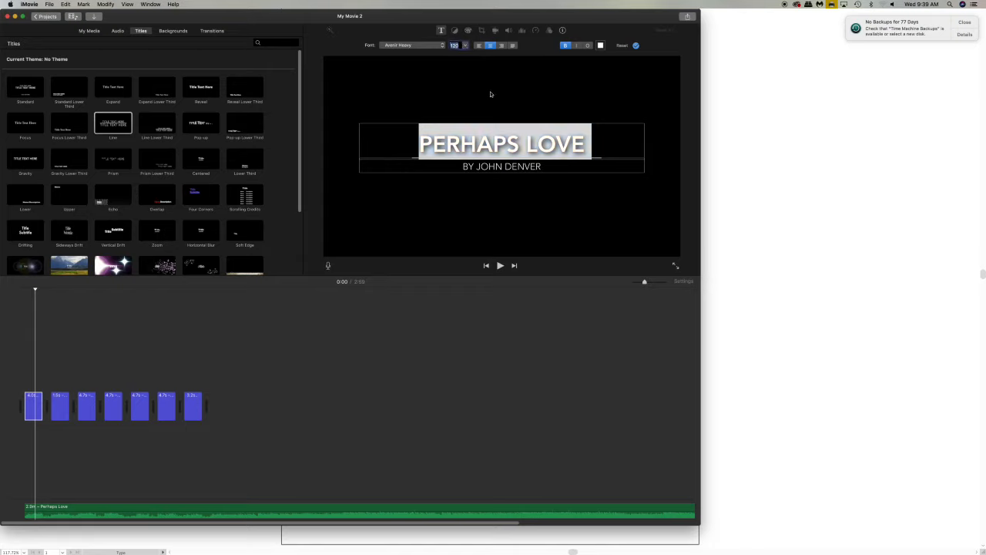
key("Return")
key("Tab")
left_click(20, 448)
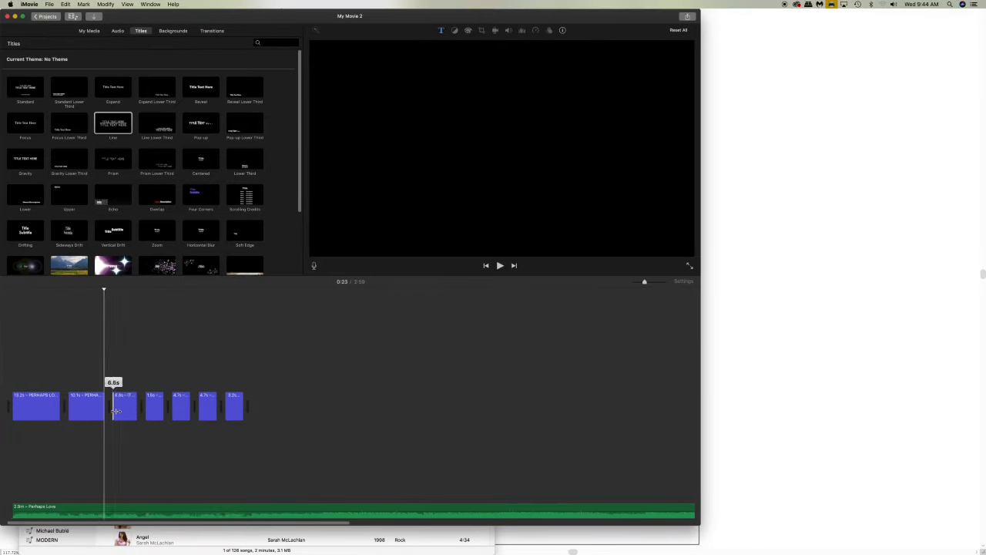
Step: Extend the start of the "It exists to give you comfort" title to about 7.6 s and play back the preceding title
left_click_drag(116, 411, 110, 410)
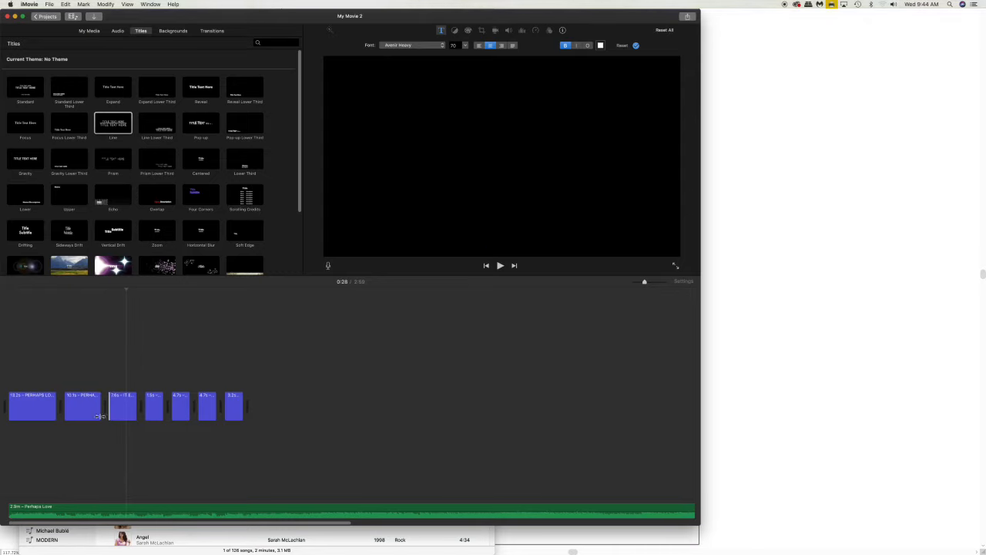
left_click(92, 429)
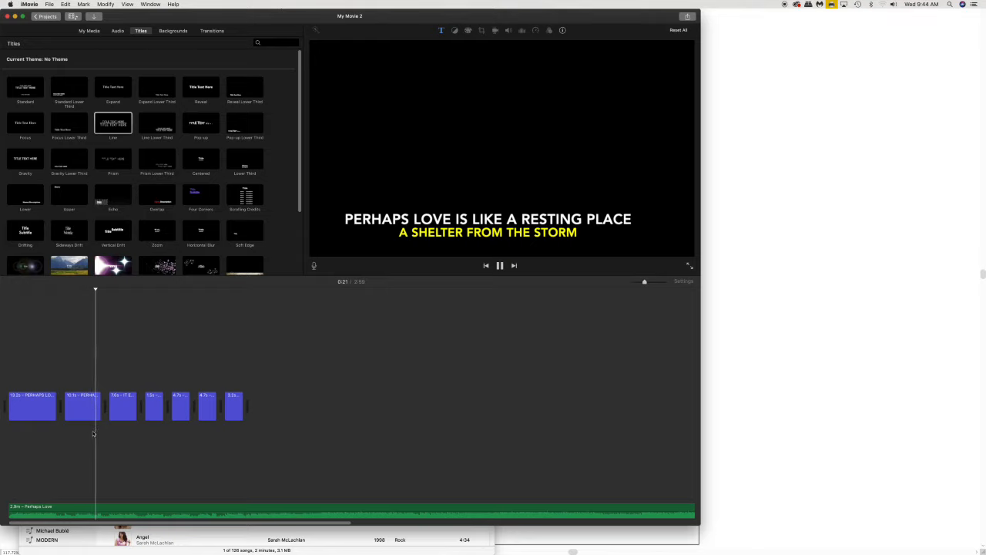
left_click(51, 416)
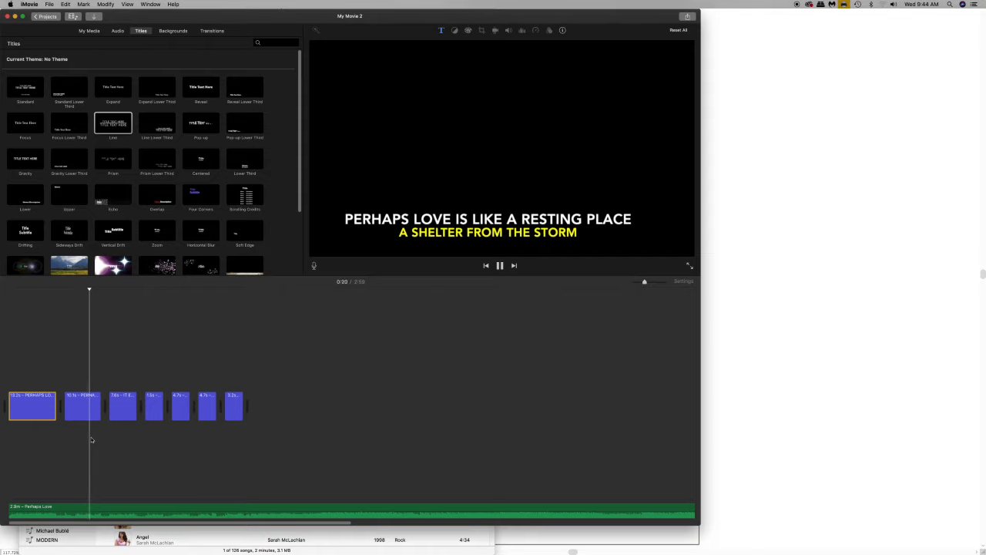
Step: Shorten the end of the "Perhaps love is like a resting place" title to about 7 s and play the movie to check the timing
left_click(96, 411)
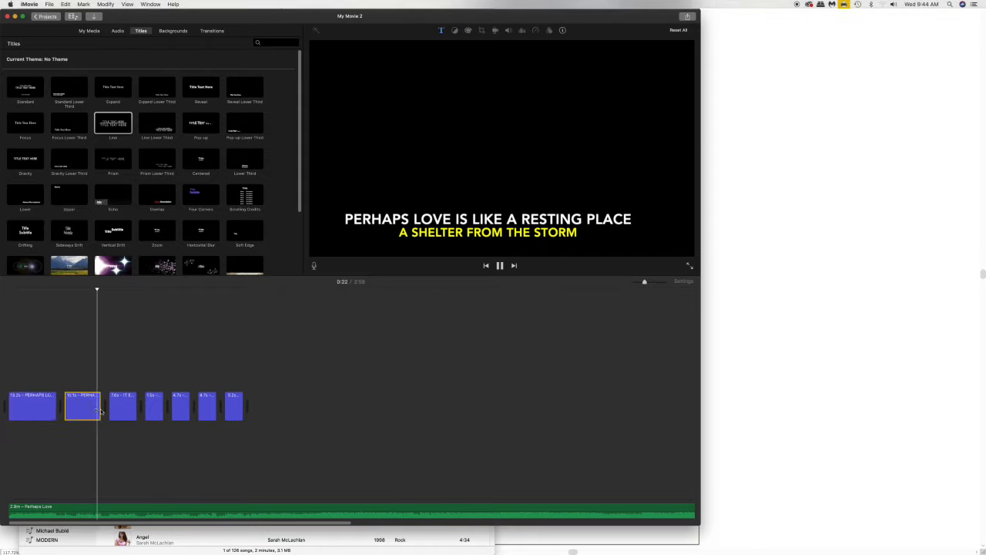
left_click(100, 406)
left_click_drag(100, 406, 88, 406)
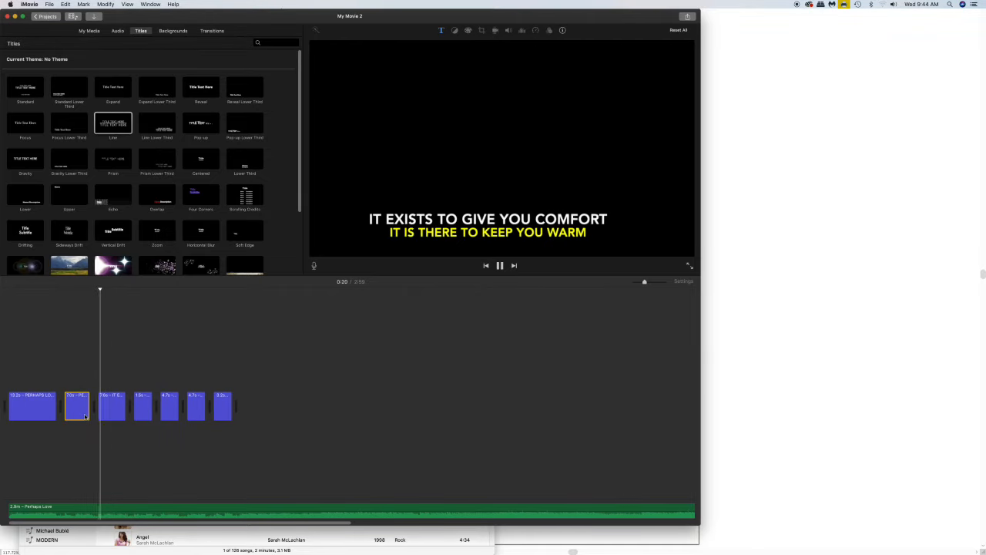
left_click(79, 415)
left_click(51, 411)
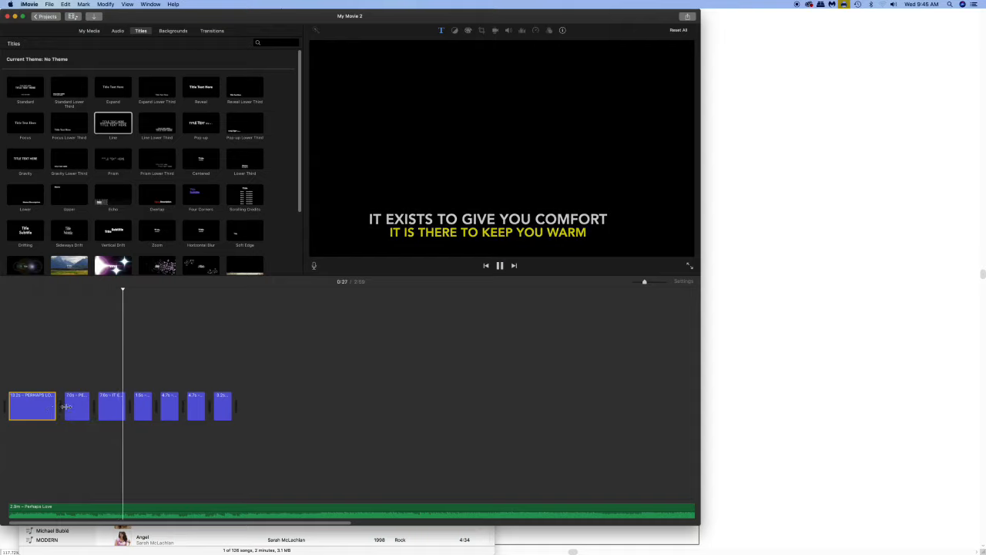
Step: Shorten the end of the "It exists to give you comfort" title to about 6.3 s and extend the end of the "And in those times of trouble" title
left_click_drag(124, 405, 120, 406)
key("space")
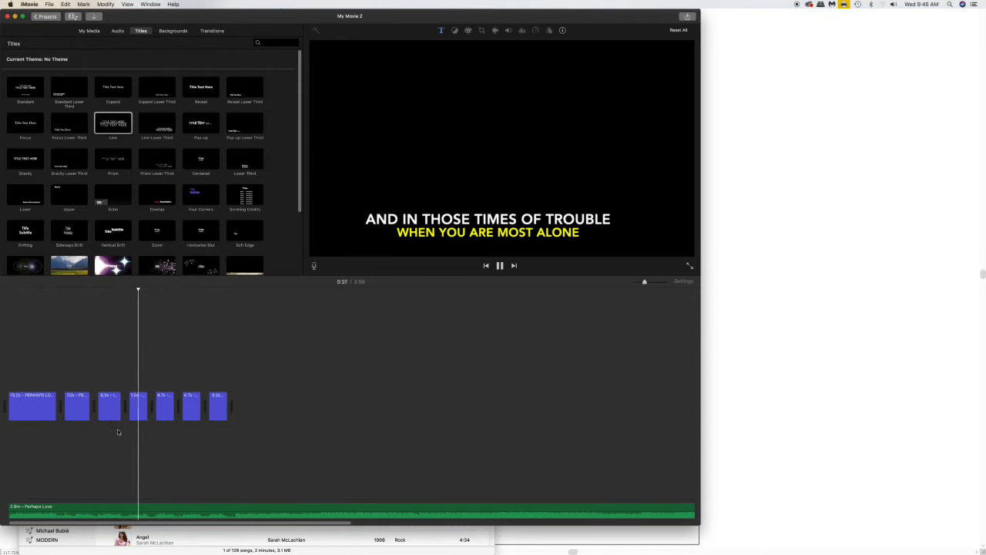
left_click(108, 433)
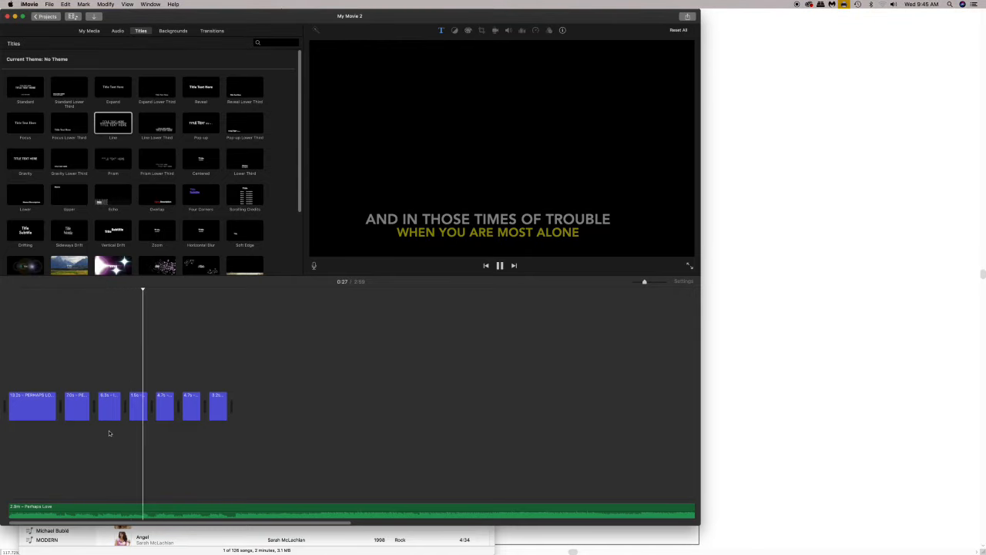
left_click_drag(148, 406, 159, 406)
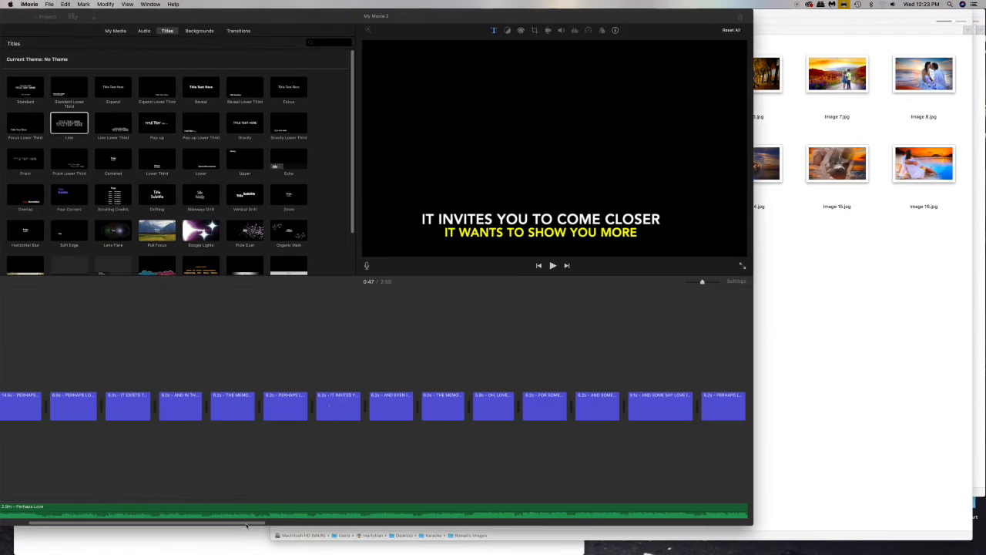
Step: Switch to Finder and try to bring all sixteen images from the Romatic Images folder into the movie's timeline
left_click_drag(246, 526, 190, 526)
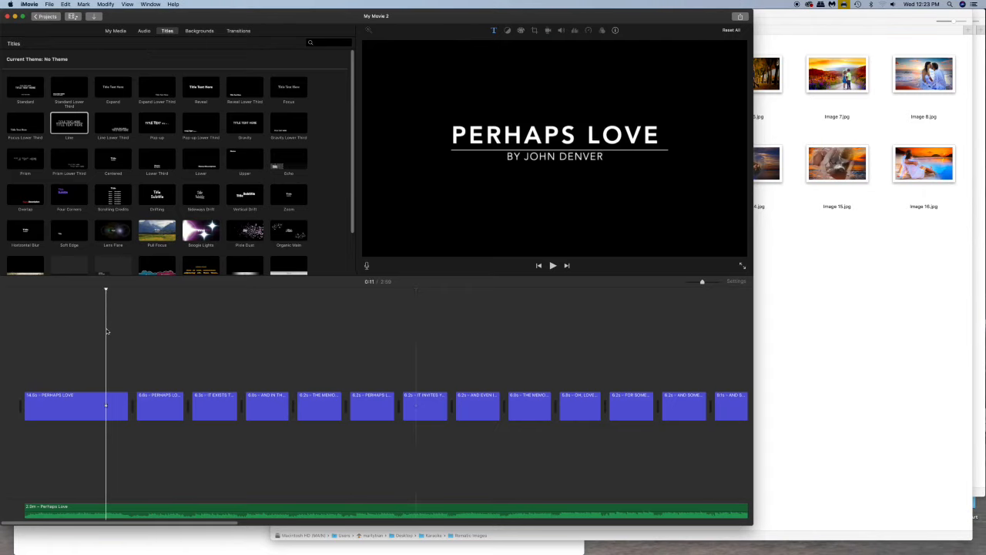
left_click(825, 244)
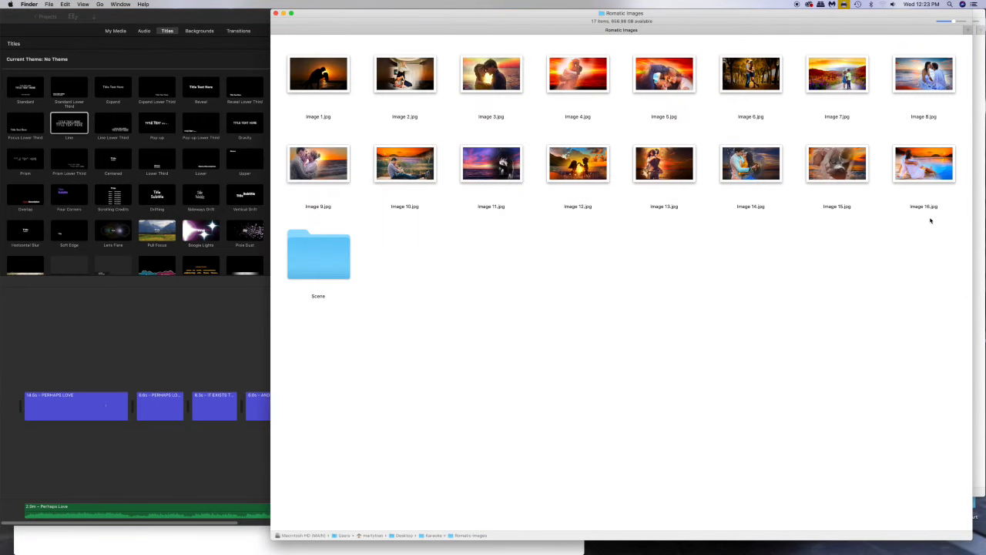
left_click_drag(954, 196, 224, 291)
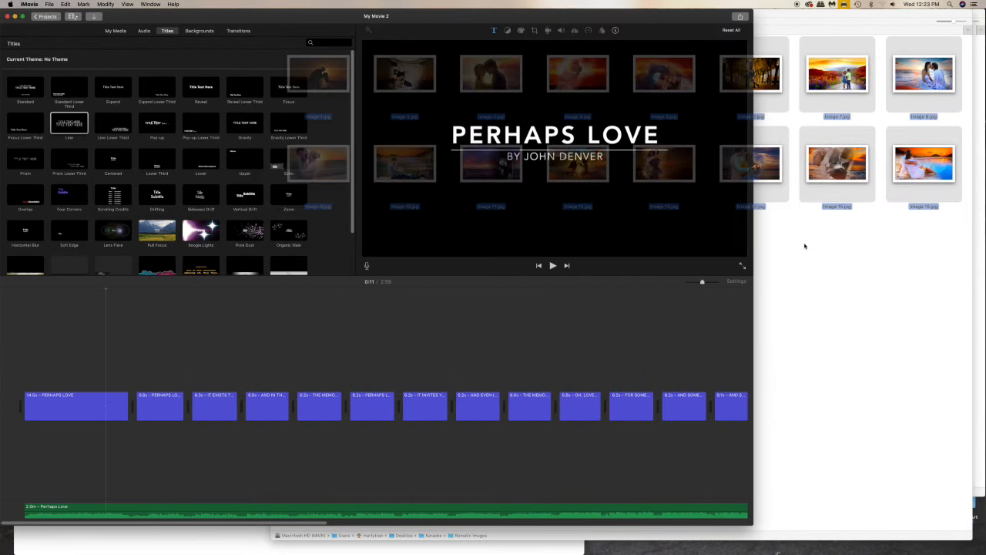
left_click(811, 247)
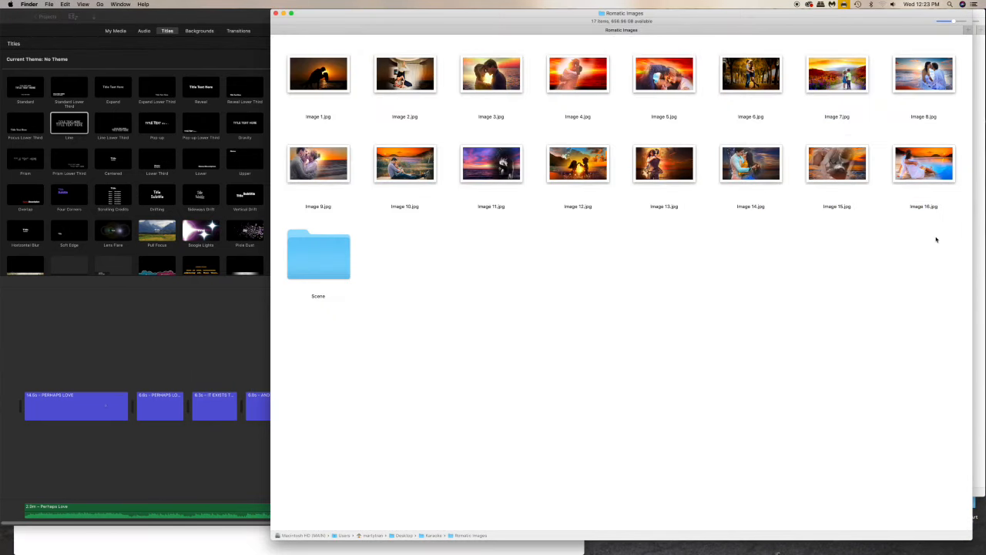
left_click_drag(964, 191, 313, 171)
left_click_drag(425, 51, 960, 88)
left_click(331, 80, "super")
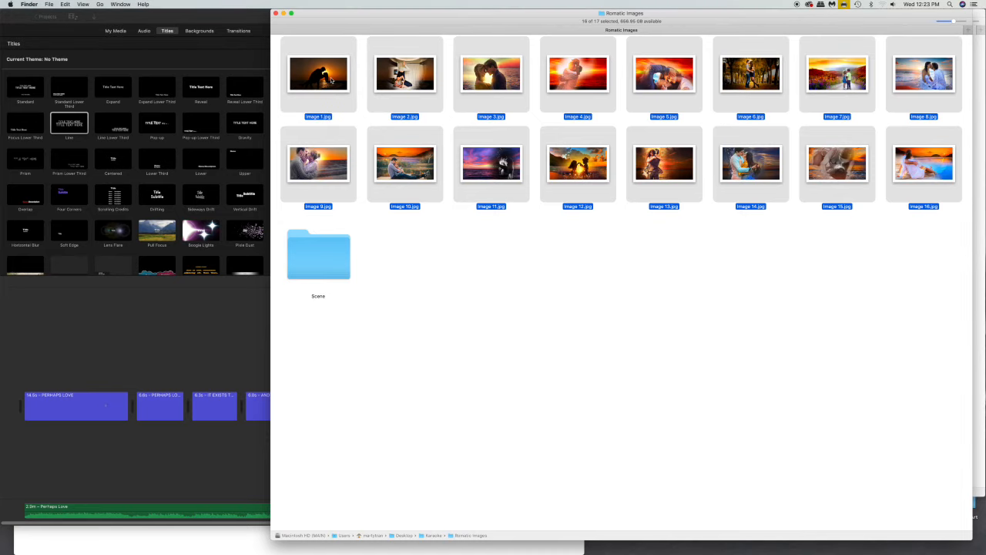
left_click(328, 90, "super")
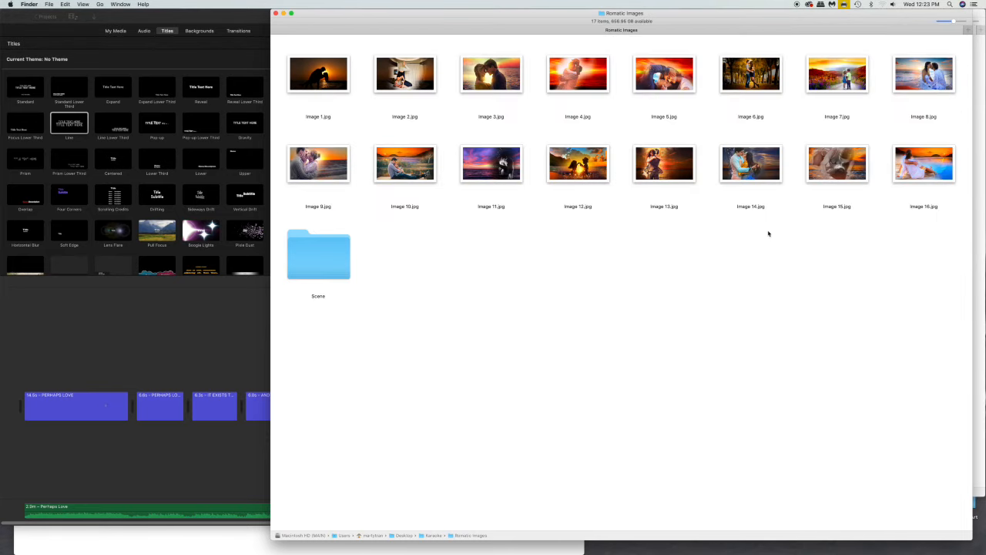
Step: Select Image 2.jpg through Image 16.jpg in the Romatic Images folder, add them above the titles at the timeline's start, and switch back to iMovie
key("super+a")
left_click(327, 265, "super")
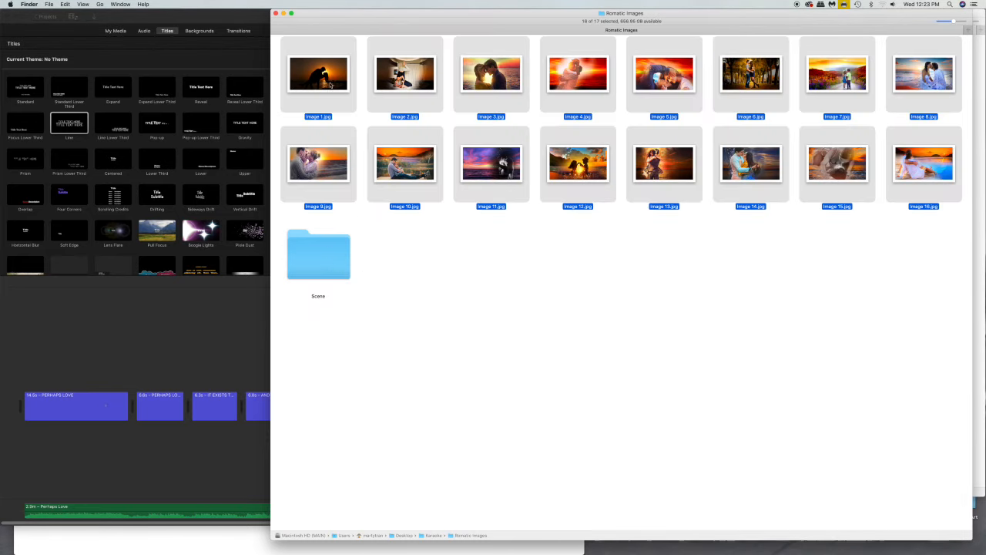
left_click(327, 77, "super")
left_click_drag(335, 185, 32, 332)
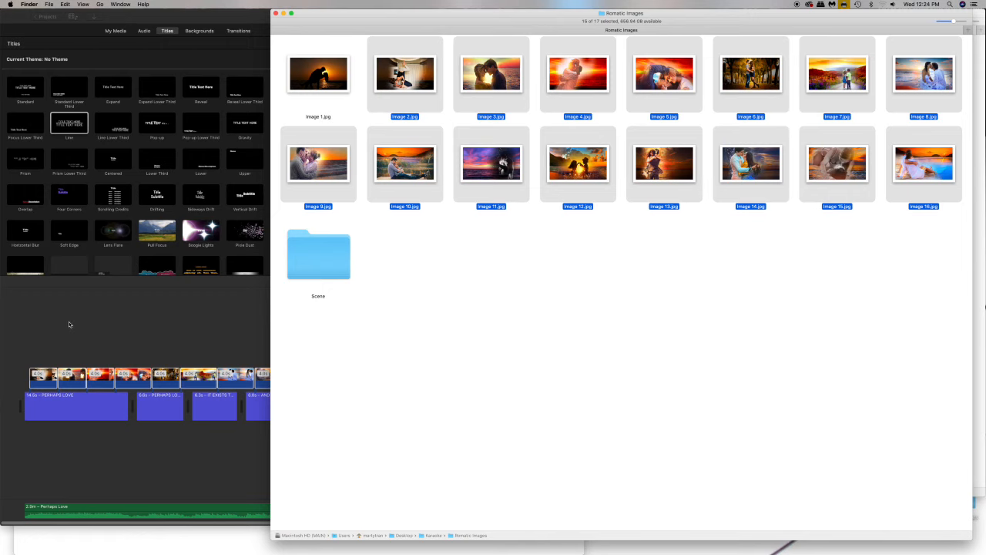
left_click(69, 324)
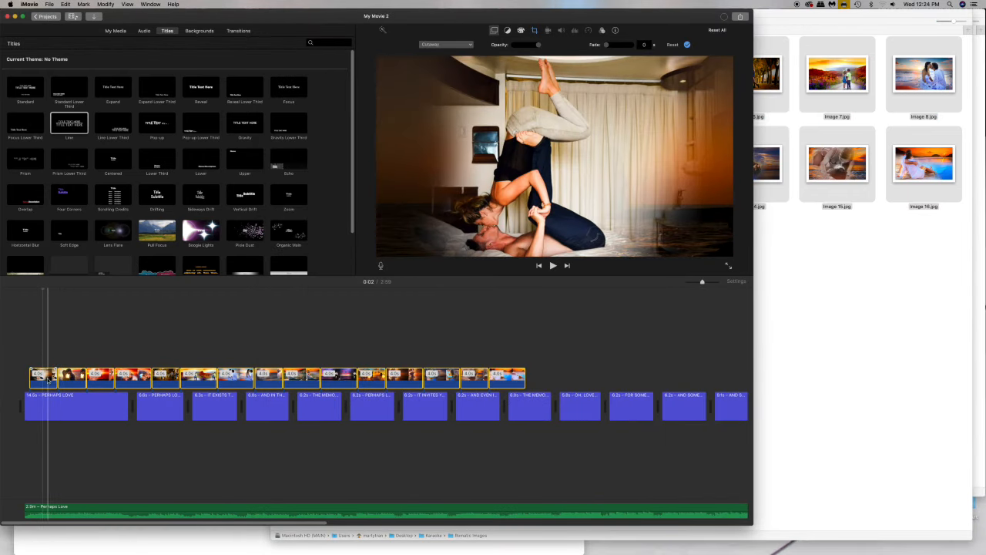
Step: Spread the images along the timeline above the lyric titles, moving the last ones towards the end of the song
mouse_move(46, 380)
left_mouse_down()
mouse_move(61, 358)
mouse_move(47, 373)
left_mouse_up()
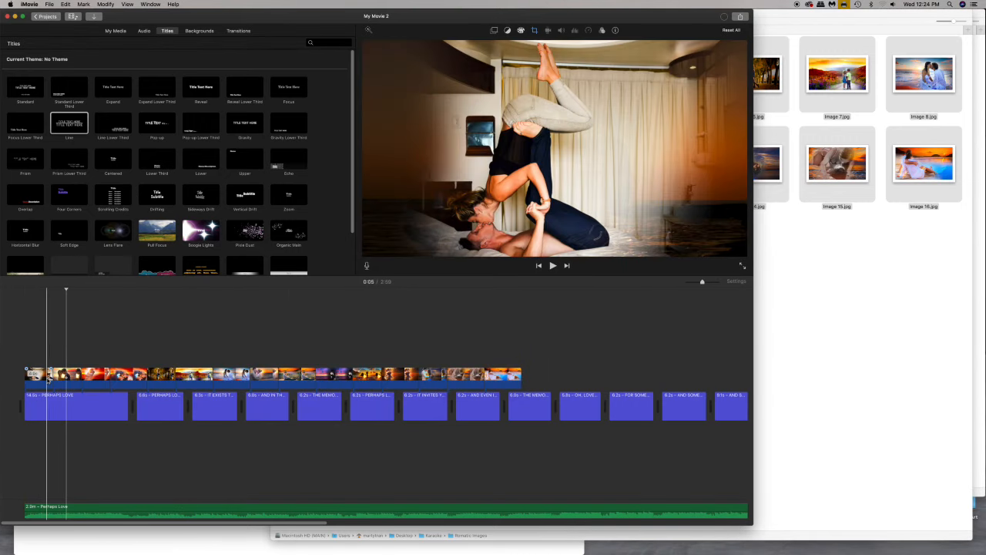
mouse_move(48, 373)
left_mouse_down()
mouse_move(88, 381)
mouse_move(48, 374)
left_mouse_up()
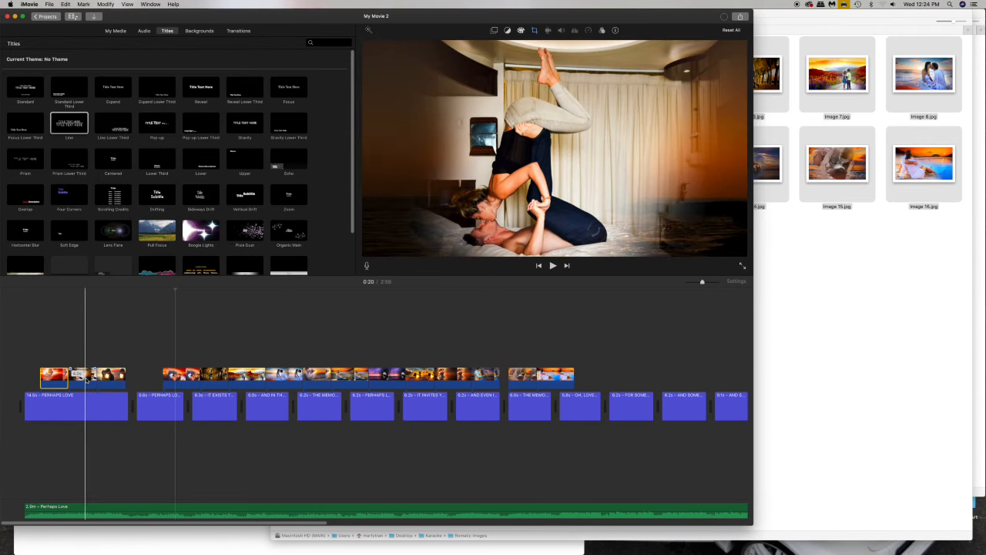
left_click_drag(87, 380, 319, 378)
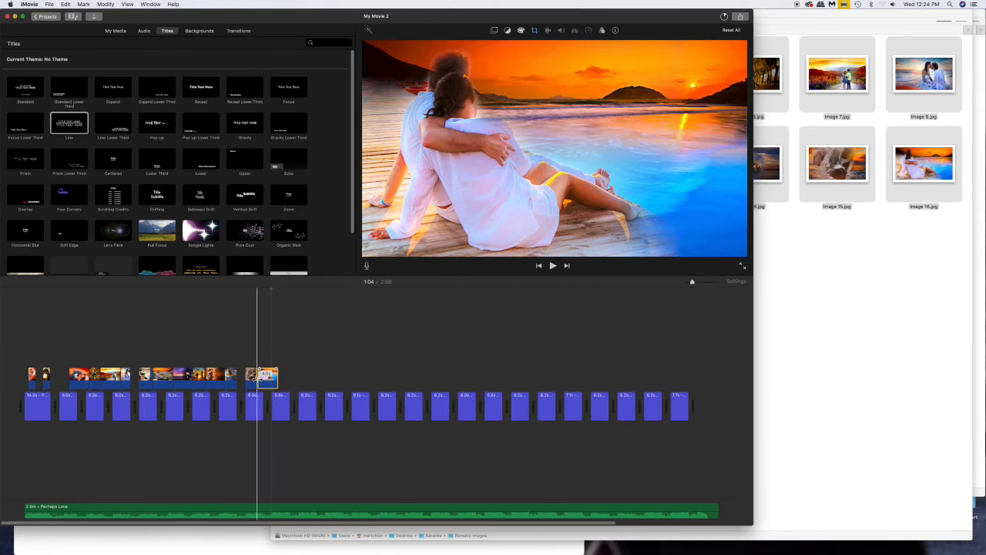
left_click_drag(242, 377, 242, 377)
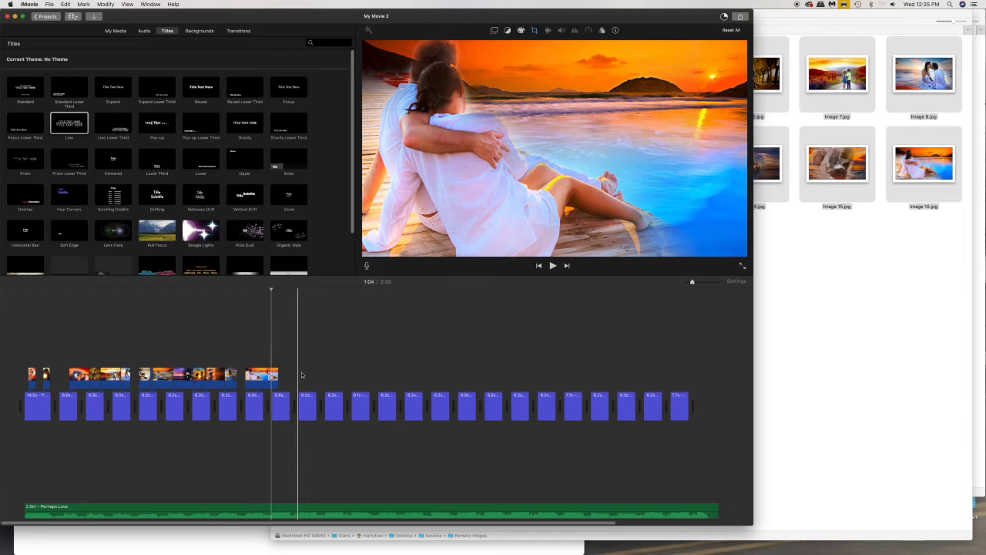
left_click_drag(273, 373, 619, 378)
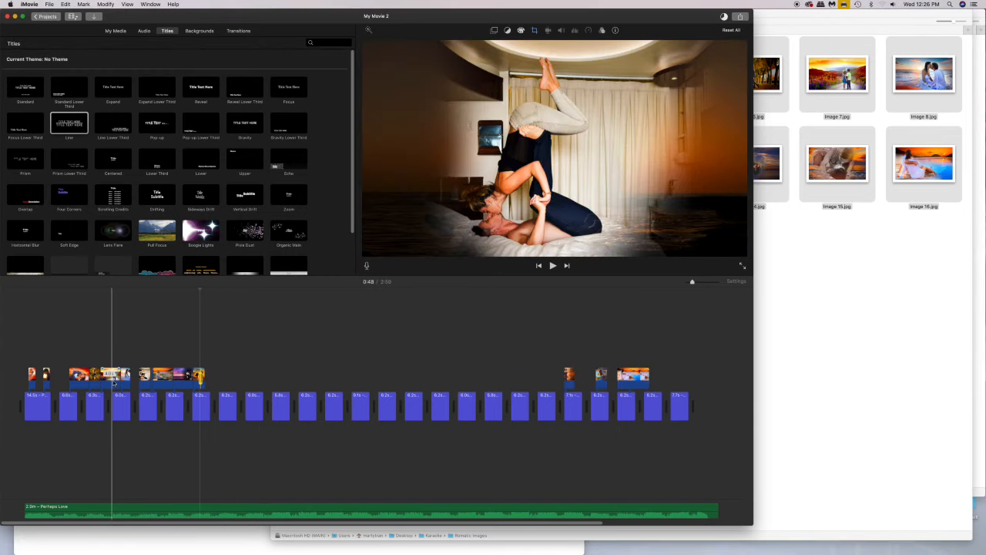
Step: Place the image of two children in the flower field above the second "Oh, love" title and adjust the clip's duration
left_click_drag(116, 378, 500, 381)
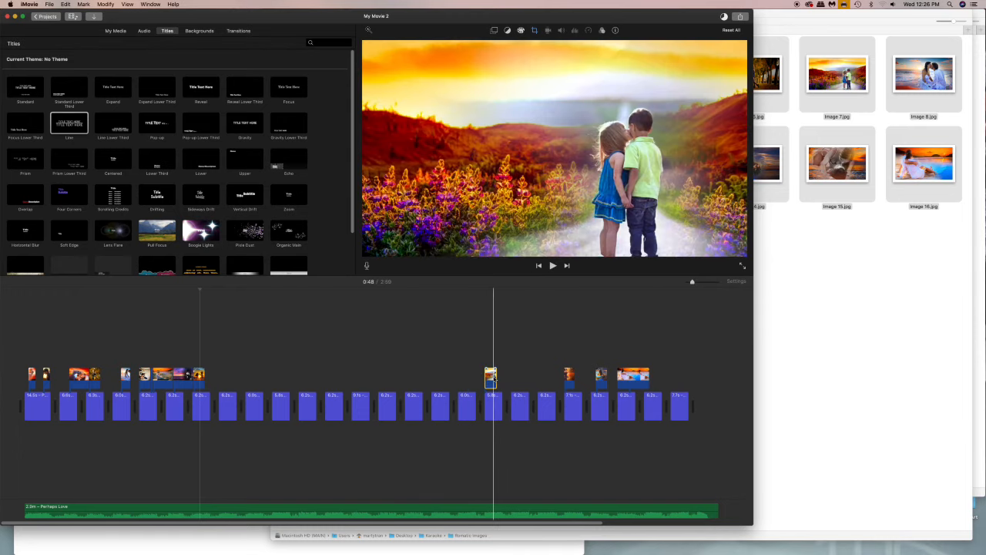
left_click_drag(499, 377, 550, 379)
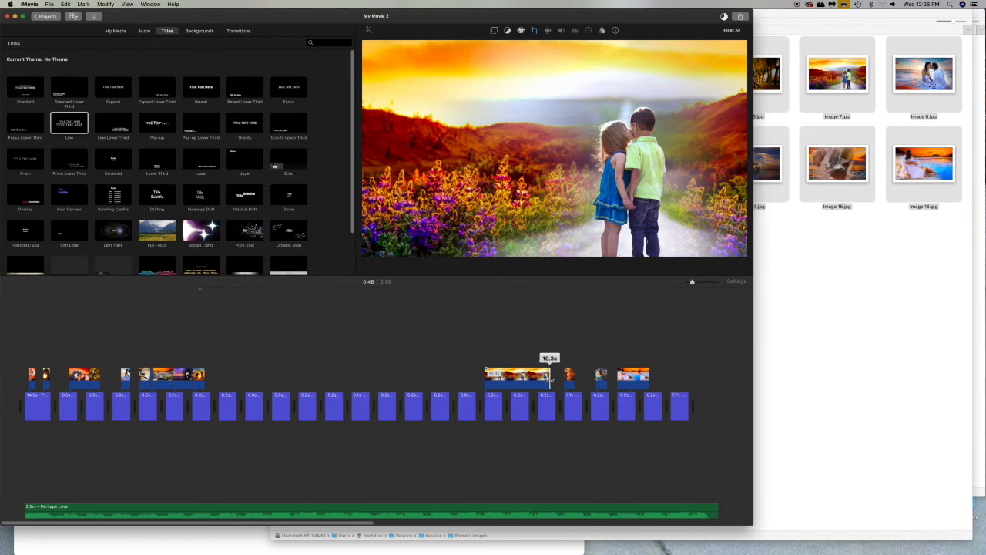
left_click_drag(518, 380, 513, 379)
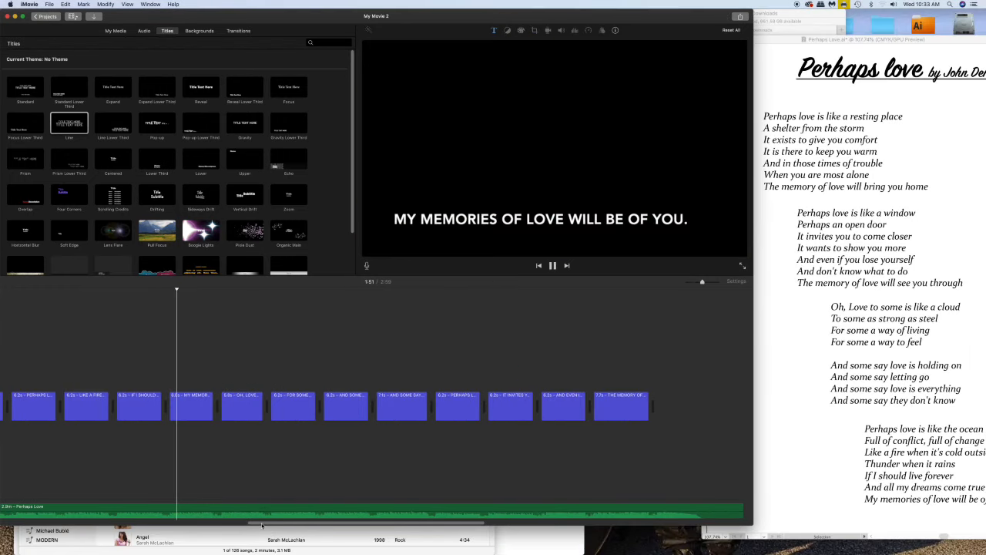
Step: Play back the lyric titles from the first verse to check their timing against the song
scroll(158, 481, "left", 10)
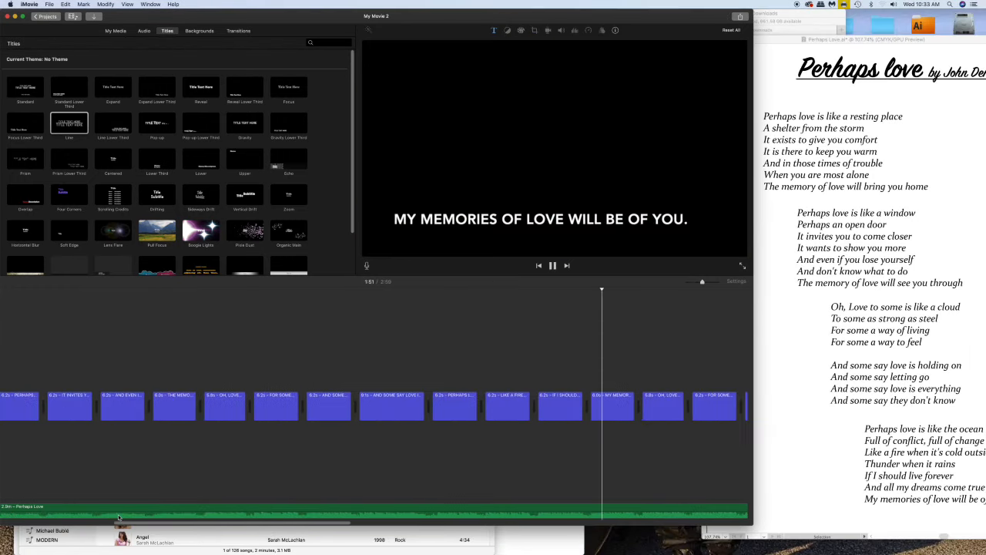
left_click(169, 470)
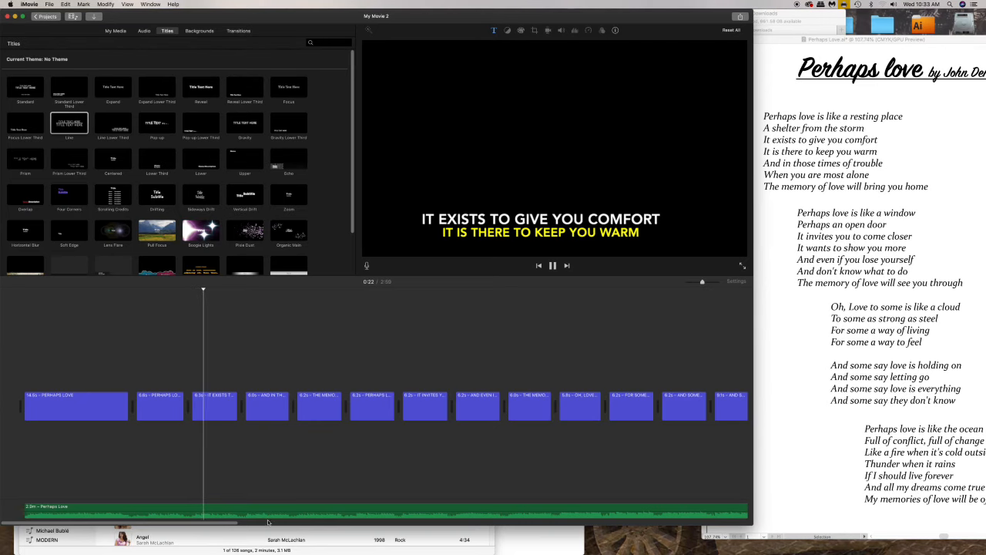
left_click_drag(229, 523, 256, 523)
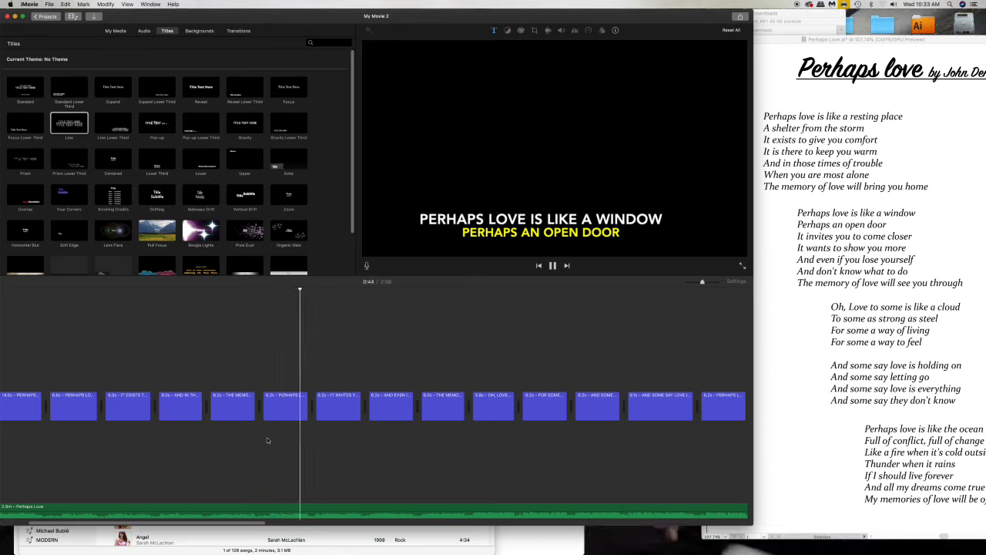
key("space")
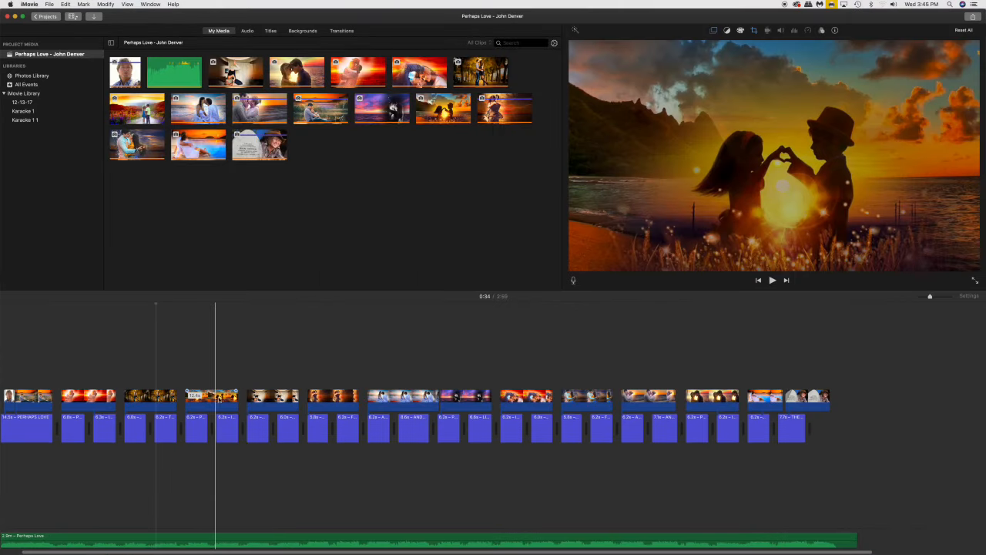
Step: Adjust the opacity of the sunset silhouette image behind "It invites you to come closer" and set its fade to 0.9 s, keeping the Cutaway overlay
left_click(226, 398)
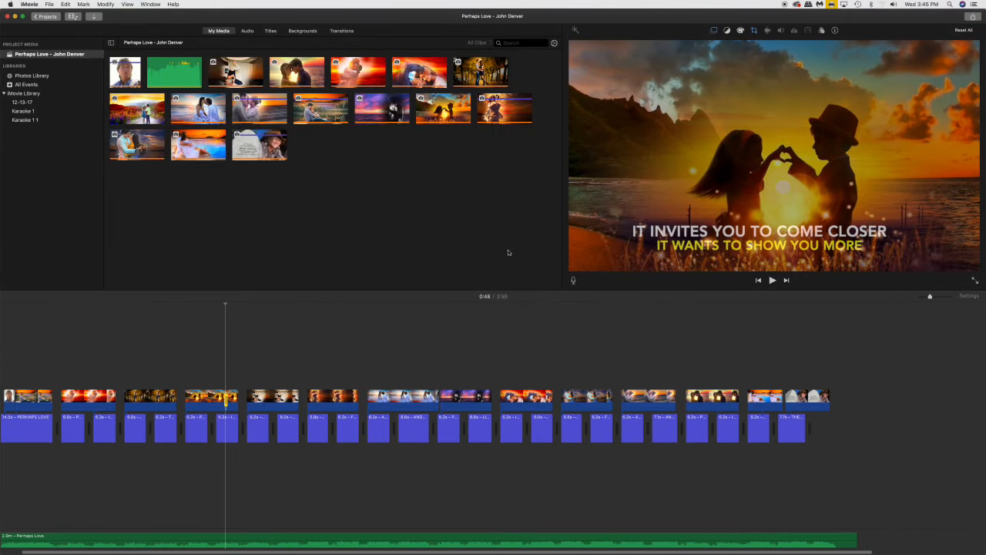
left_click(714, 31)
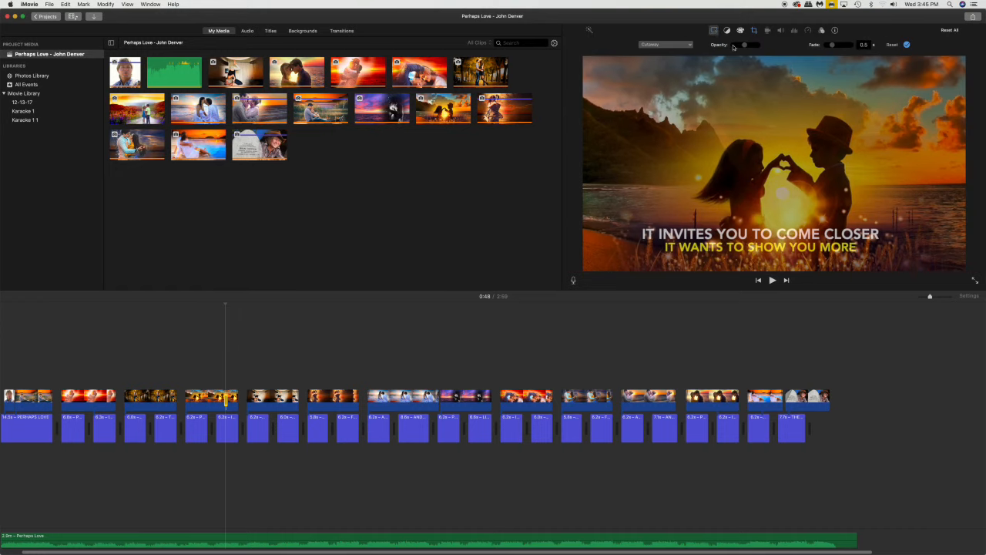
mouse_move(746, 47)
left_mouse_down()
mouse_move(760, 48)
mouse_move(746, 48)
left_mouse_up()
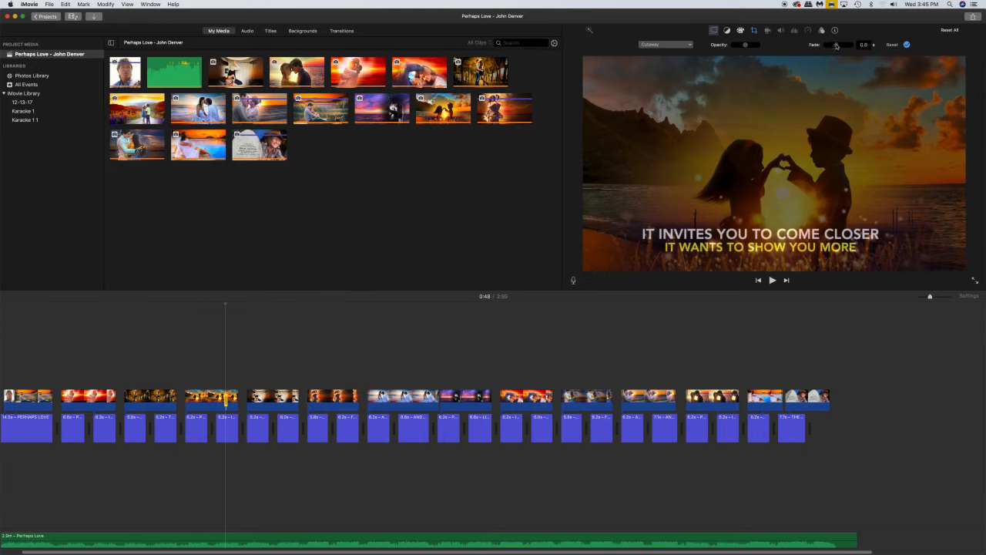
left_click(690, 45)
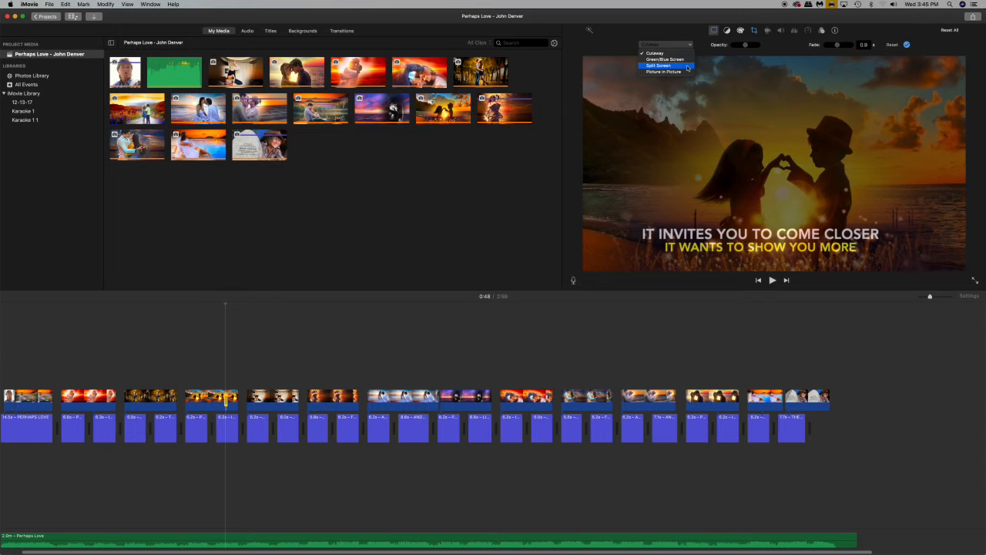
left_click(688, 34)
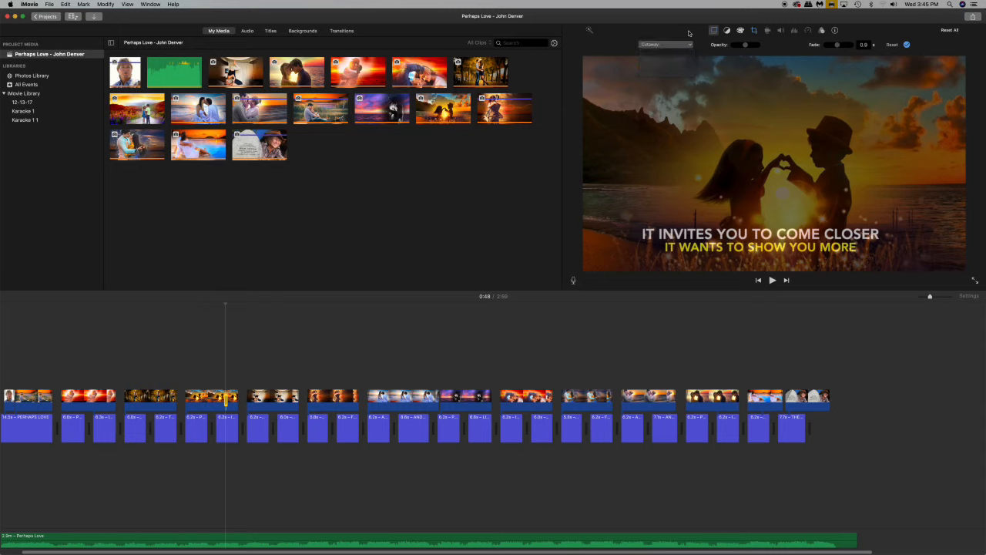
left_click(713, 31)
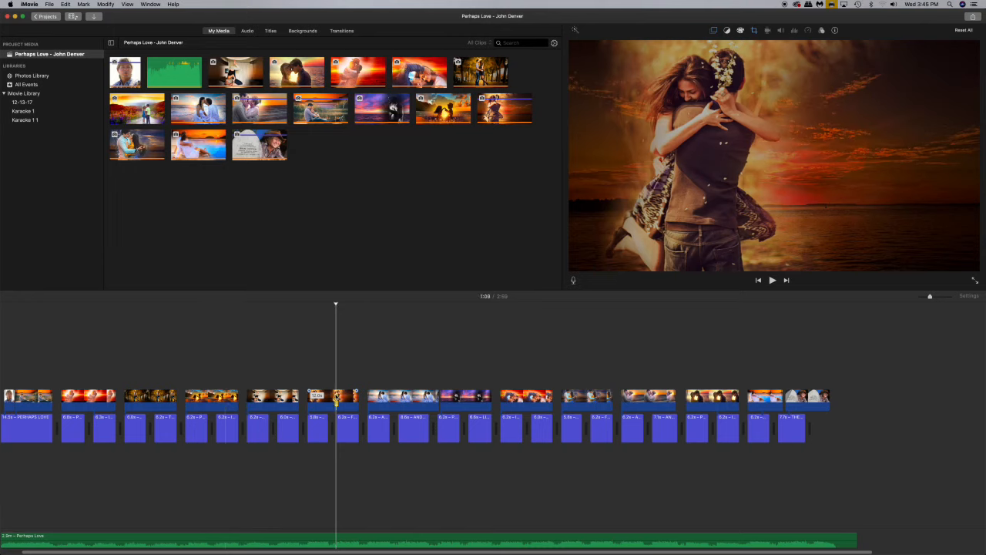
Step: Raise the opacity of the embracing couple's image behind the "For some a way of living" title
left_click(348, 396)
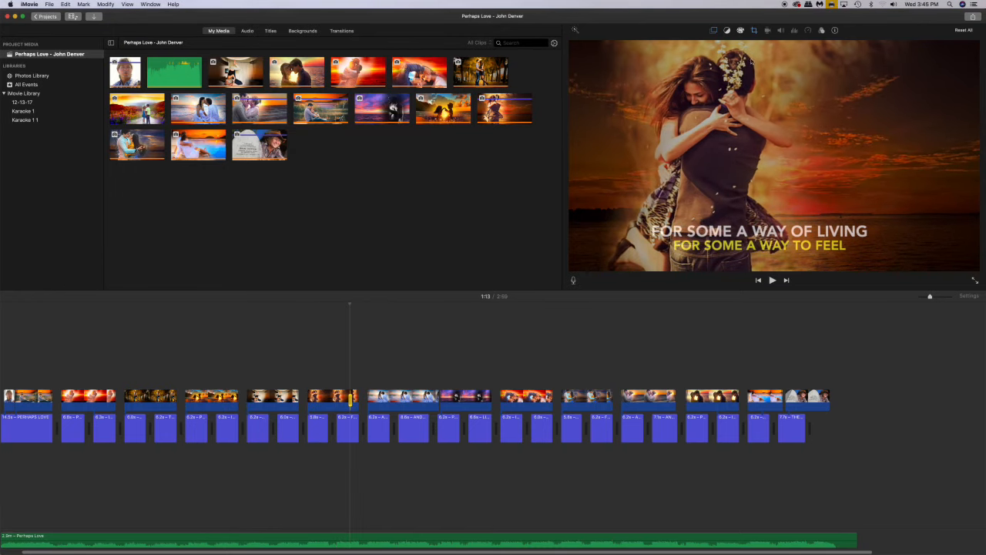
left_click(714, 31)
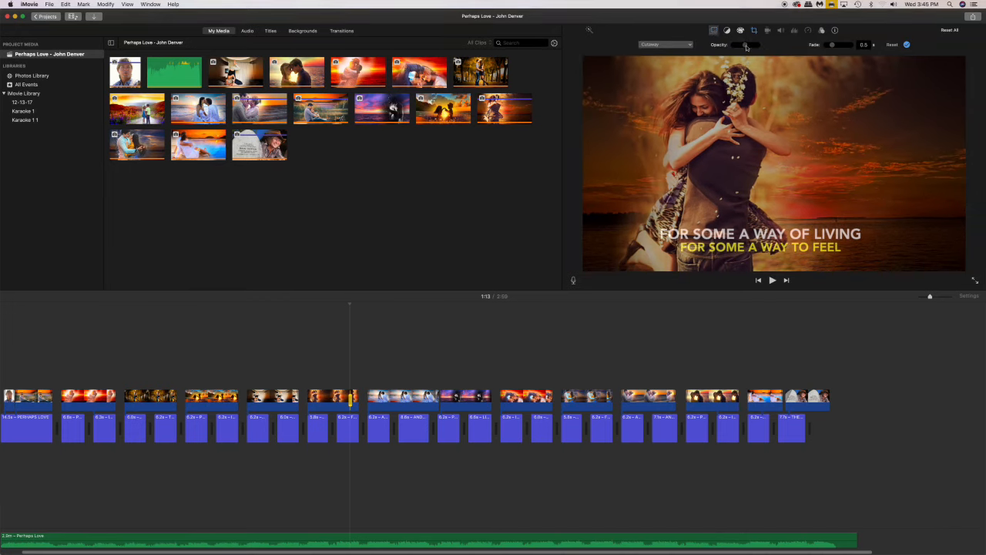
mouse_move(746, 47)
left_mouse_down()
mouse_move(760, 47)
mouse_move(733, 47)
mouse_move(756, 48)
left_mouse_up()
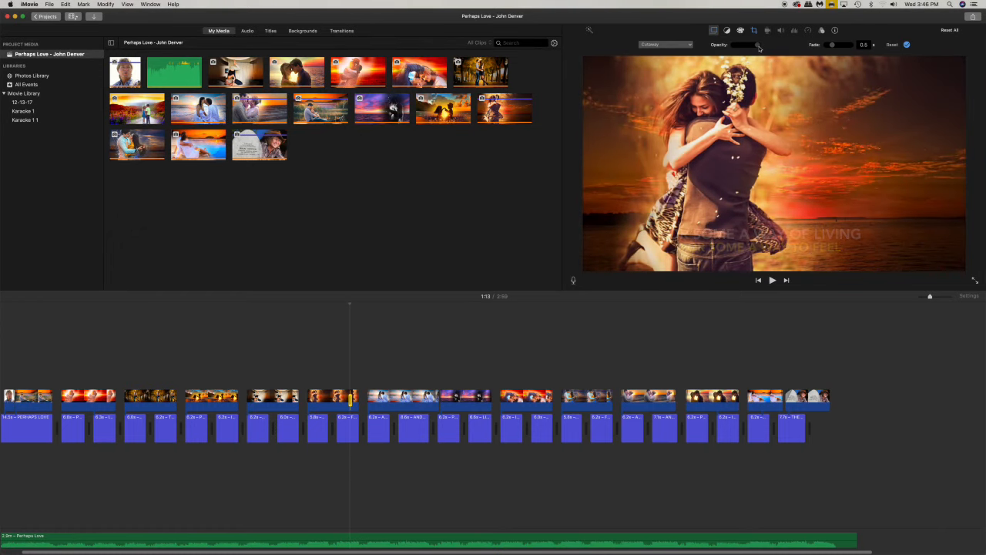